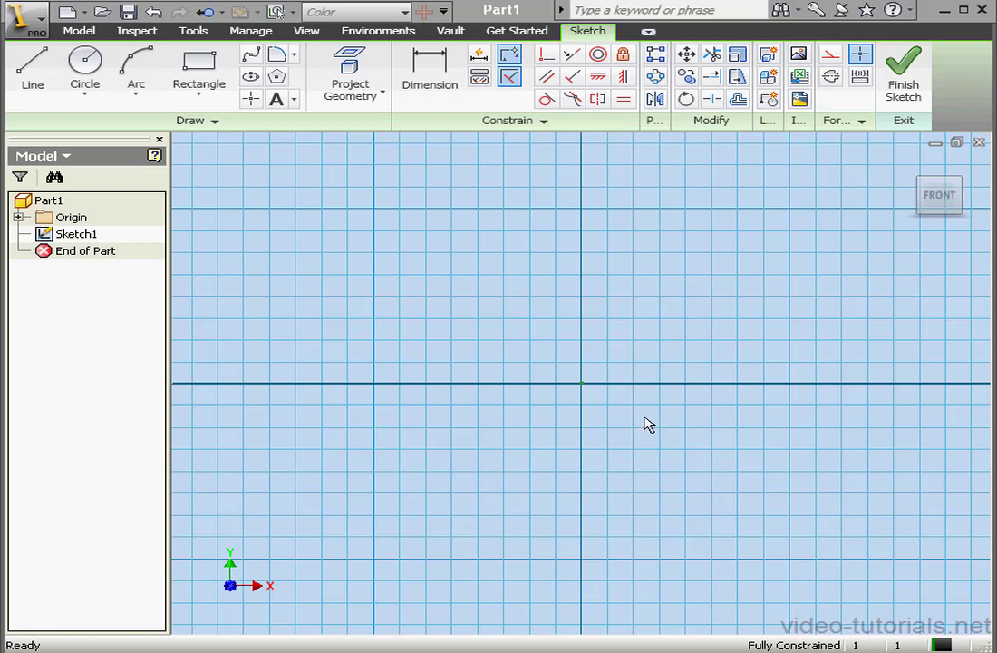
# Step: Draw a circle centred on the origin, give it a 2.000 diameter dimension, and finish Sketch1
pyautogui.click(96, 73)
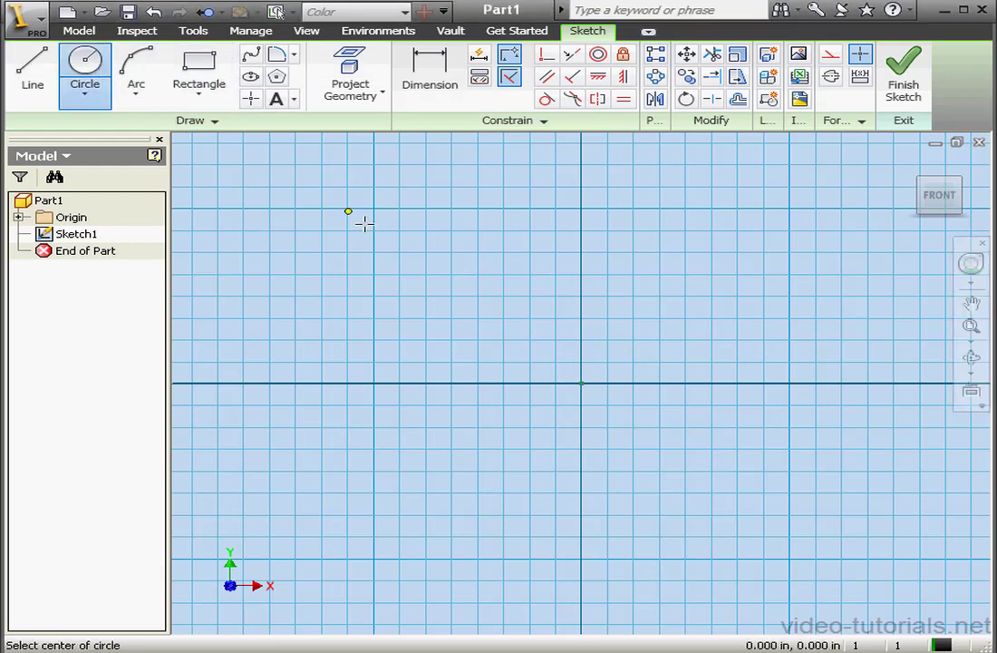
pyautogui.click(582, 384)
pyautogui.click(726, 269)
pyautogui.click(460, 88)
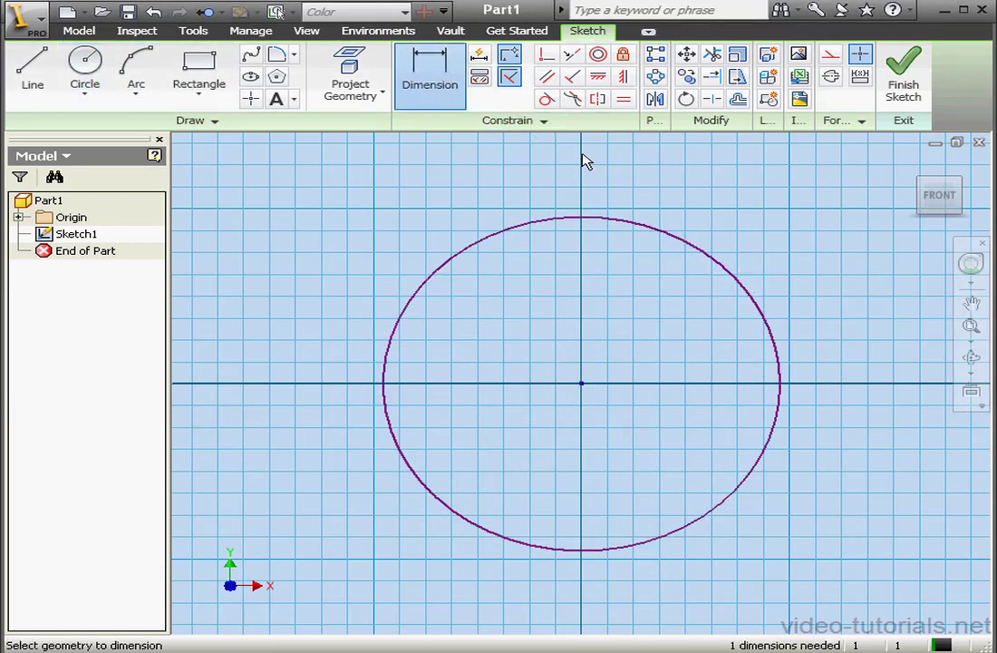
pyautogui.click(667, 234)
pyautogui.click(698, 207)
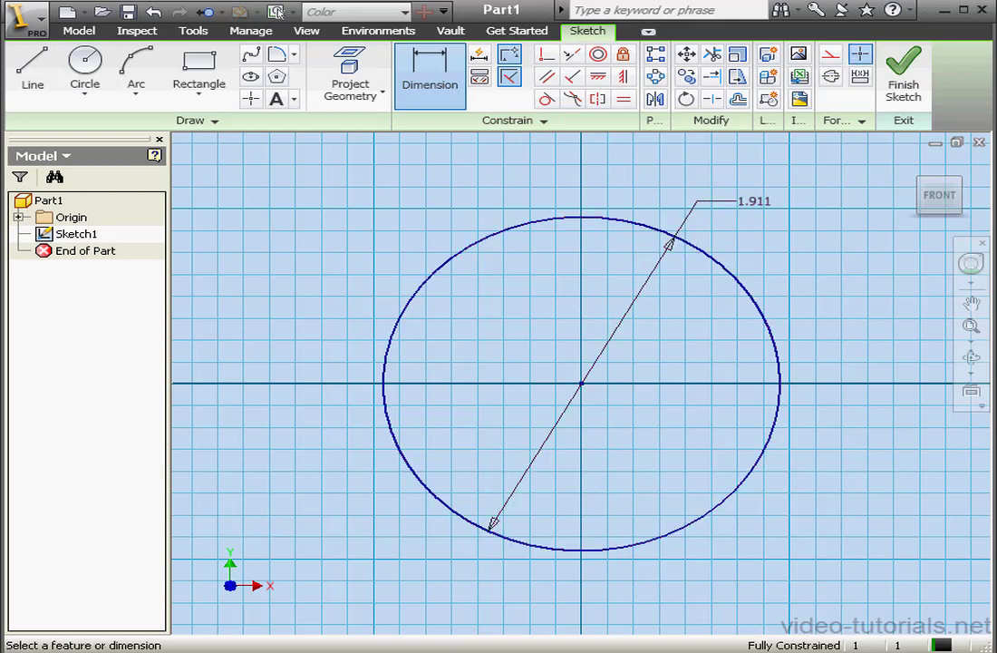
pyautogui.moveTo(370, 243); pyautogui.dragTo(443, 213)
pyautogui.write('2')
pyautogui.click(504, 231)
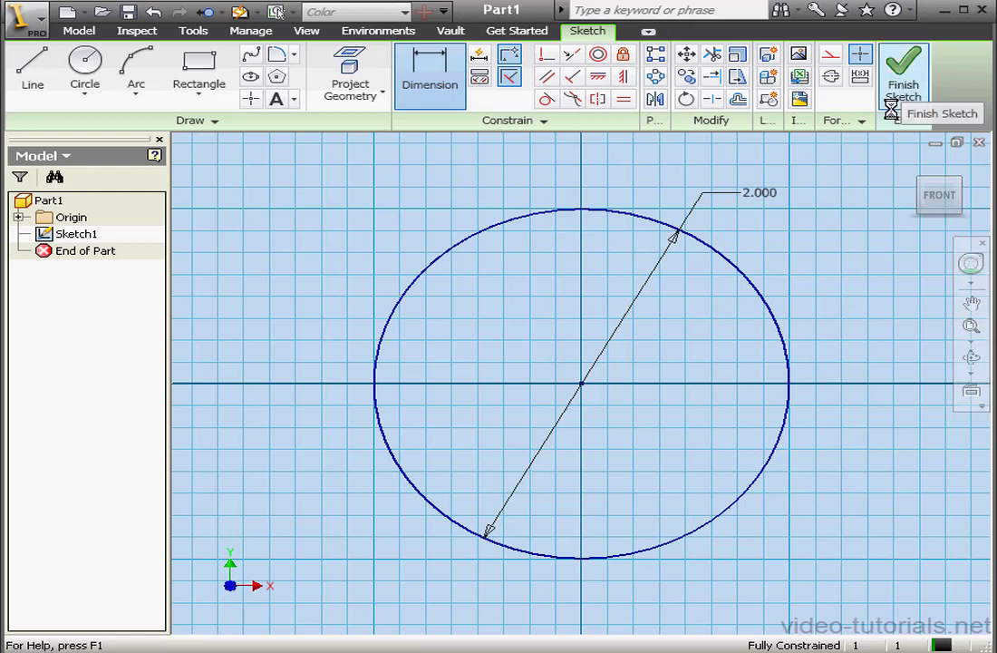
pyautogui.click(903, 87)
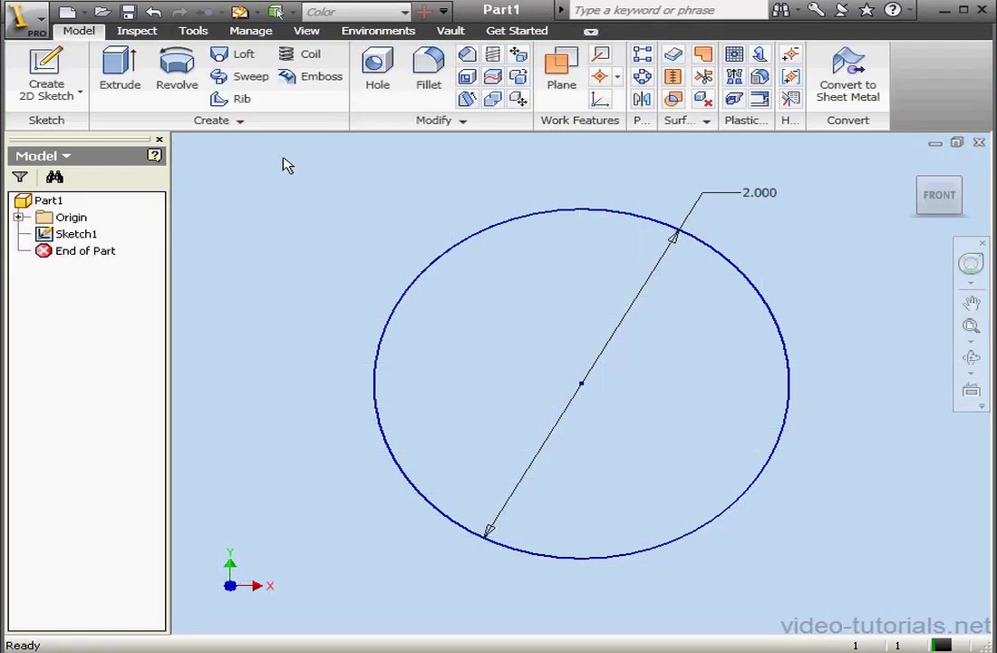
# Step: Extrude the circle as a symmetric 5 in surface, creating the open cylinder ExtrusionSrf1
pyautogui.click(127, 69)
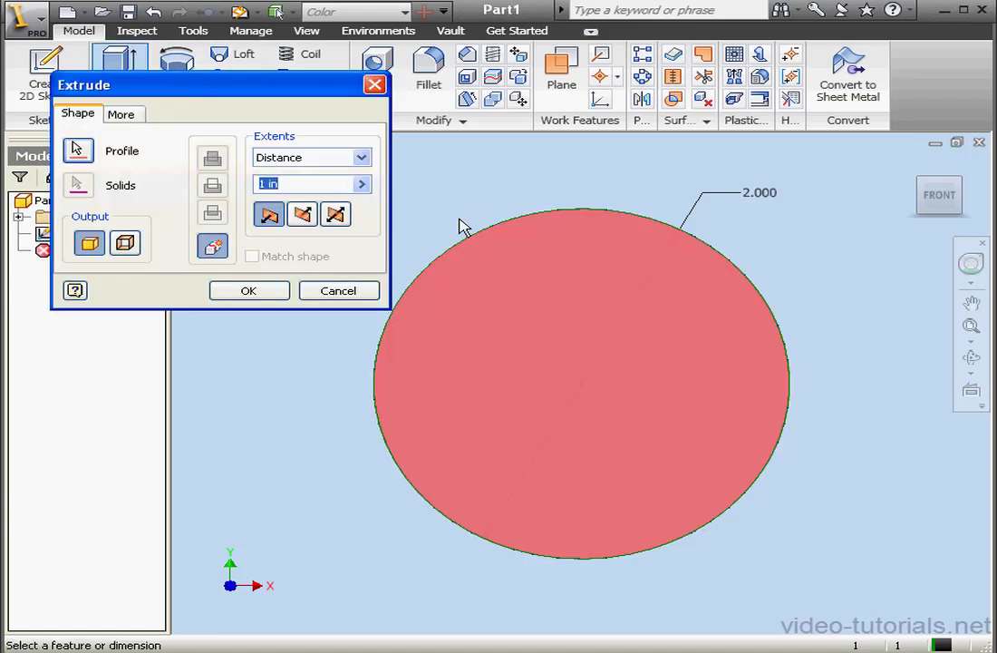
pyautogui.click(127, 245)
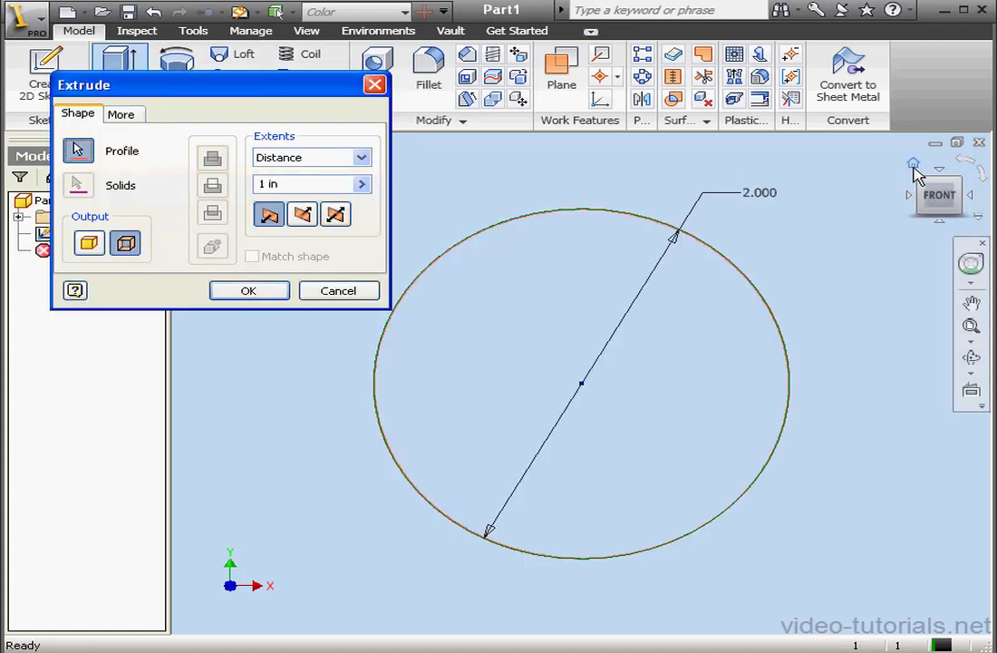
pyautogui.click(913, 165)
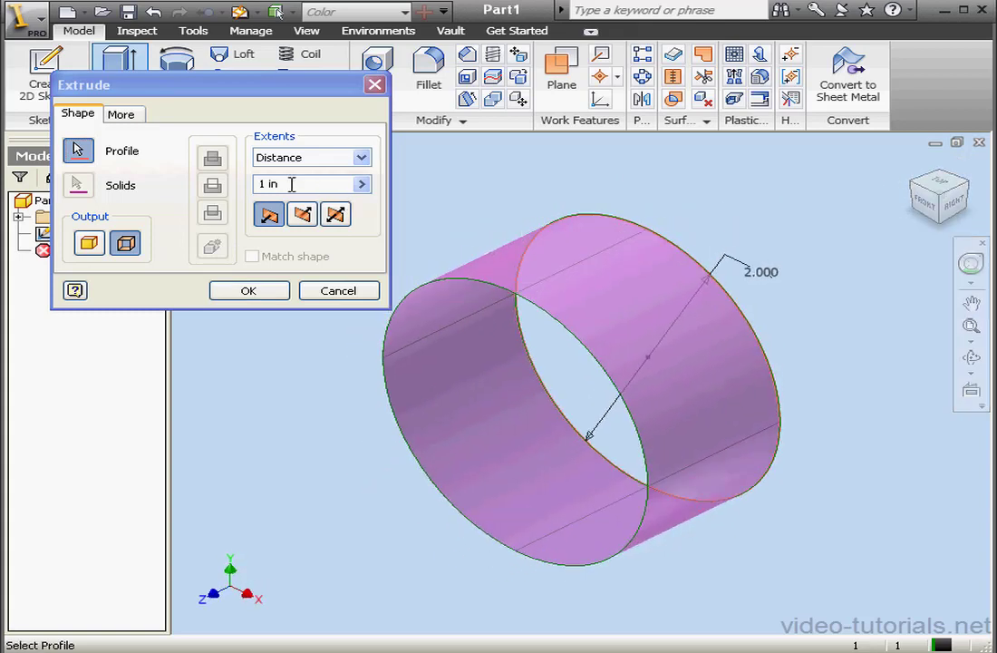
pyautogui.click(257, 184)
pyautogui.write('5')
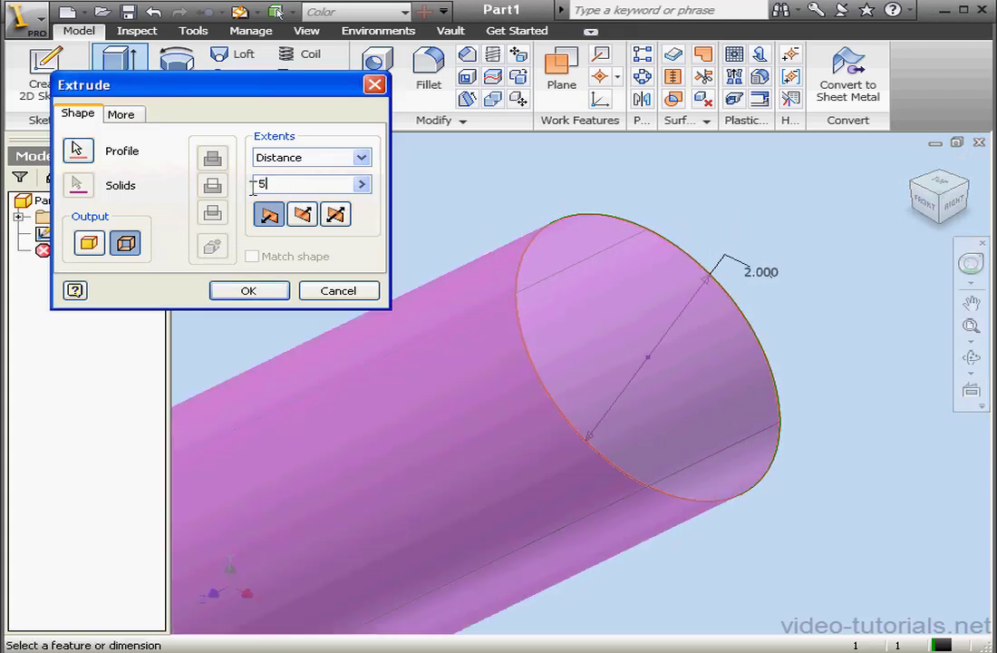
pyautogui.click(336, 214)
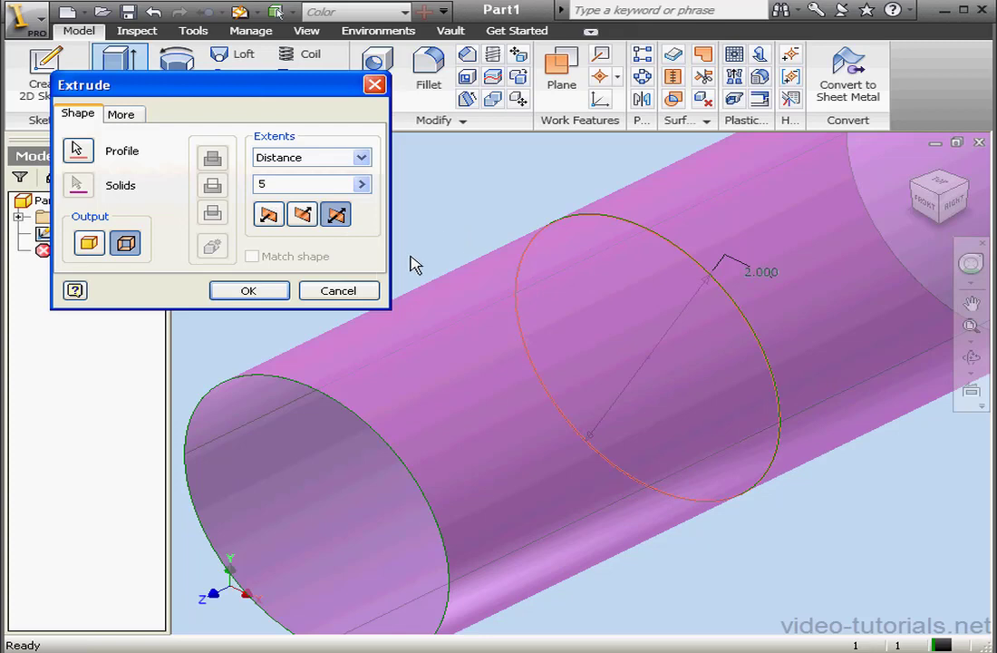
pyautogui.click(277, 291)
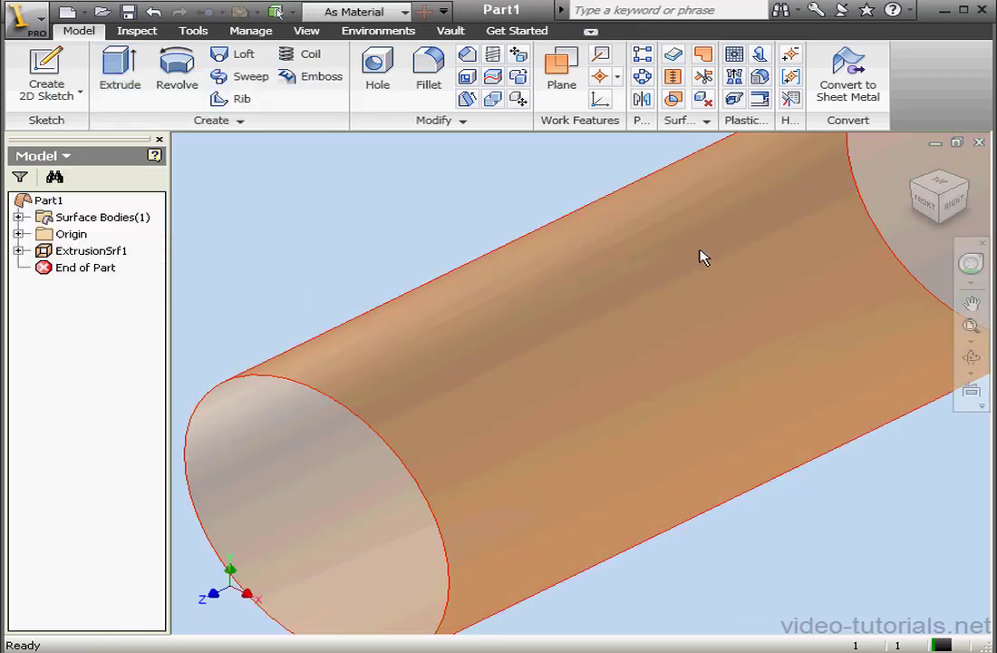
pyautogui.scroll(-5, 702, 257)
# Step: Start a new 2D sketch on the YZ Plane from the Origin folder
pyautogui.moveTo(667, 289); pyautogui.dragTo(615, 308, button='middle')
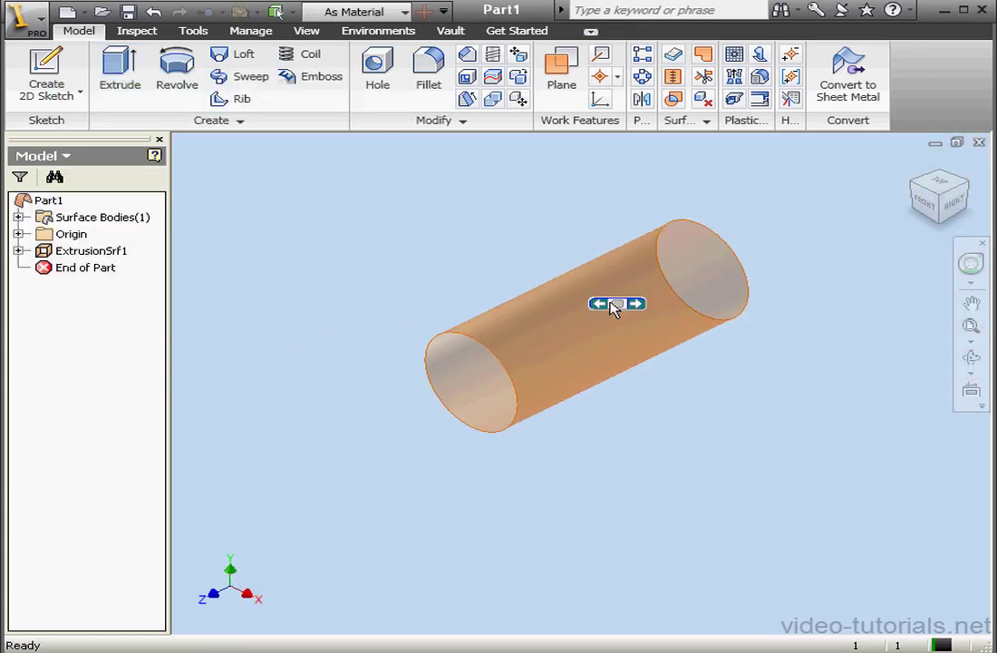
pyautogui.click(18, 234)
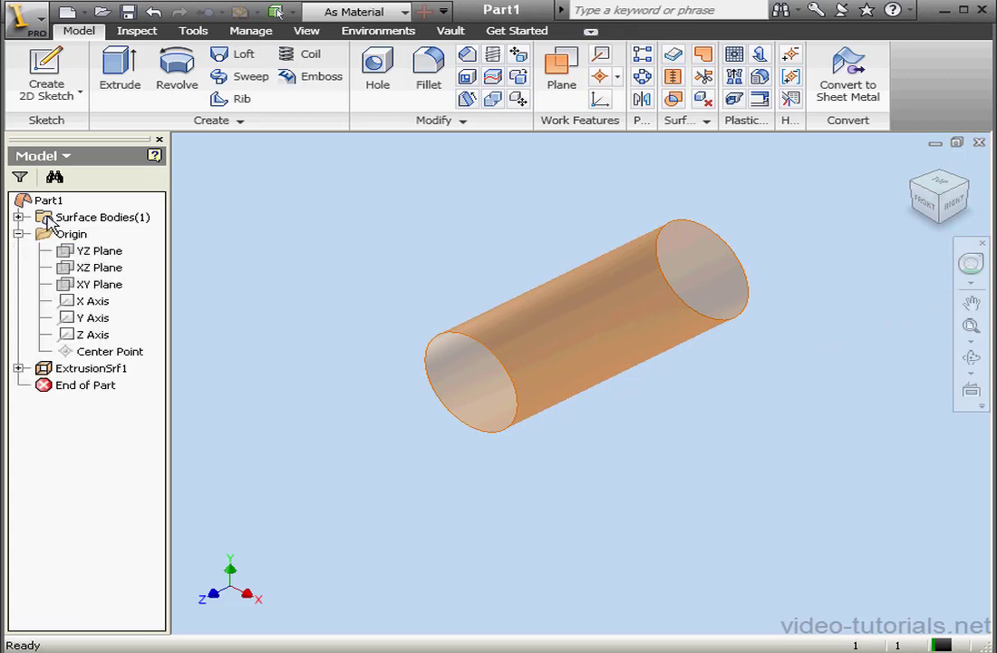
pyautogui.click(75, 95)
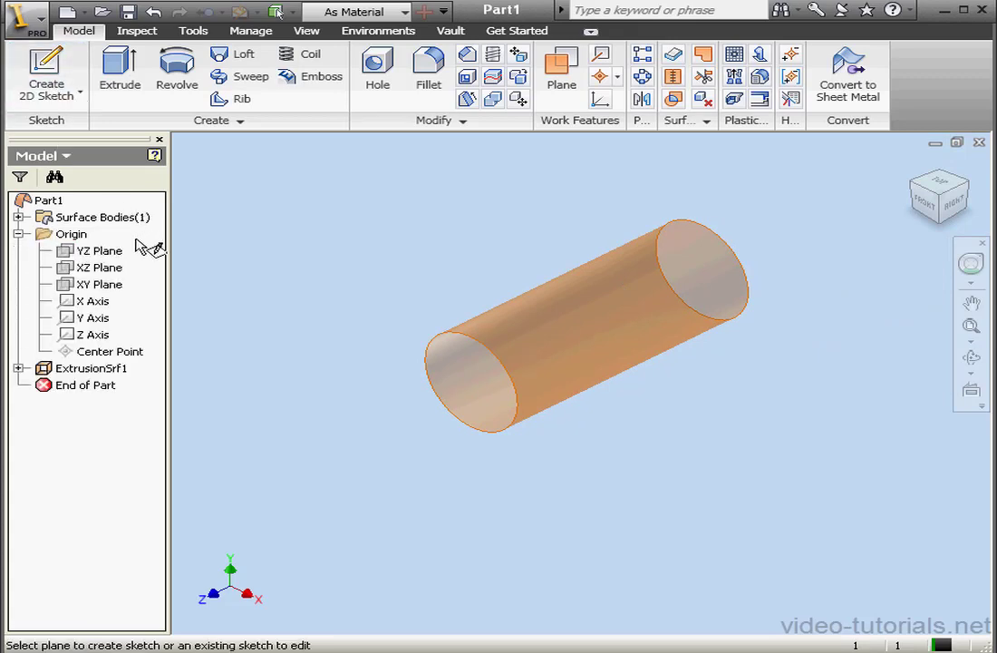
pyautogui.click(105, 252)
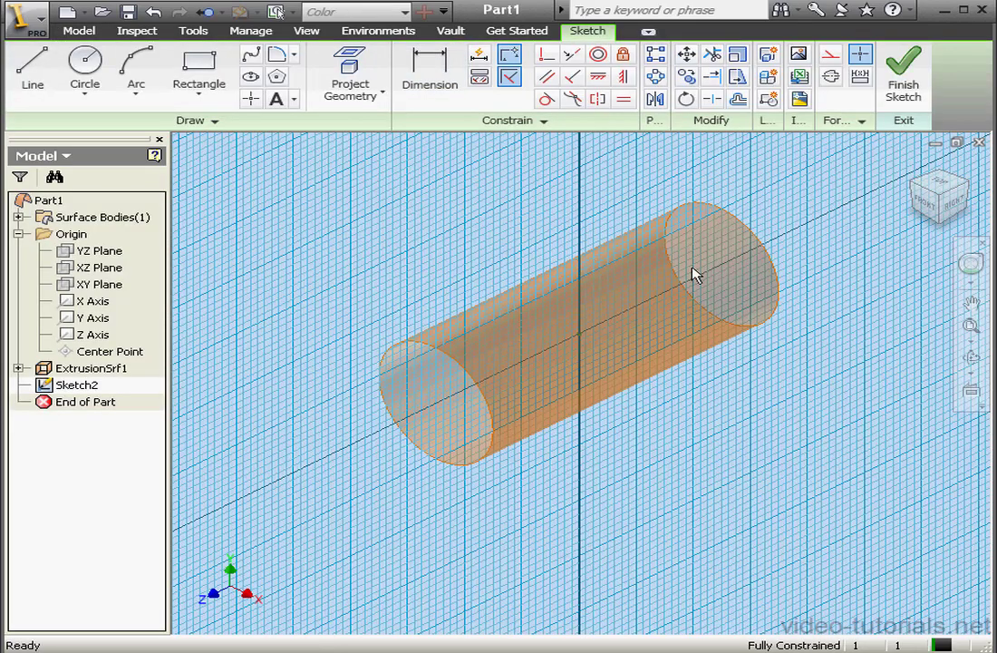
# Step: Draw a circle on the cylinder's axis, dimension its diameter to 2.000, and finish Sketch2
pyautogui.click(86, 65)
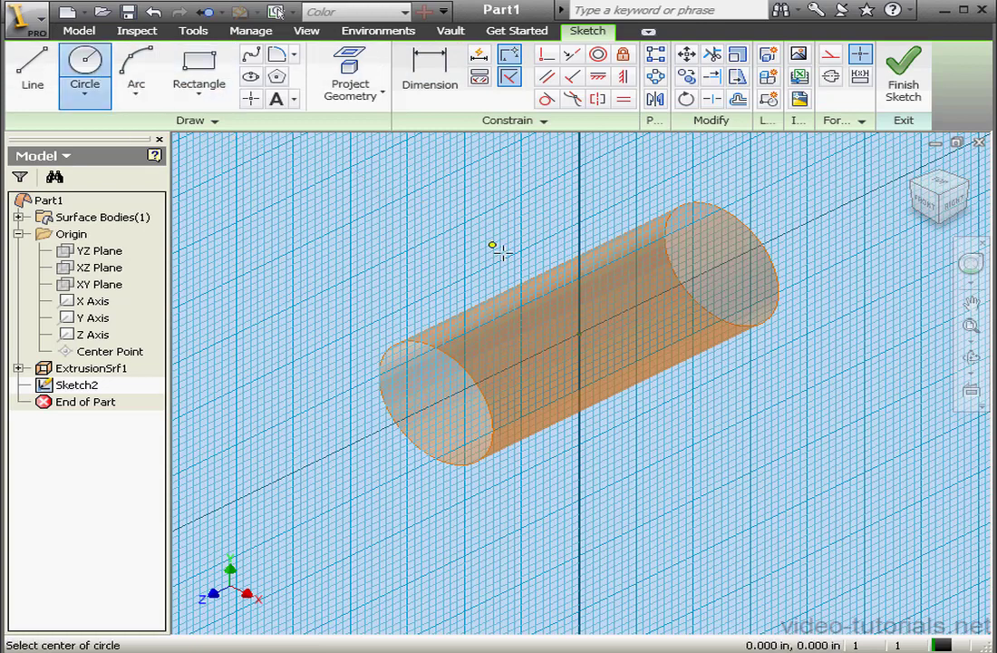
pyautogui.click(579, 333)
pyautogui.click(644, 299)
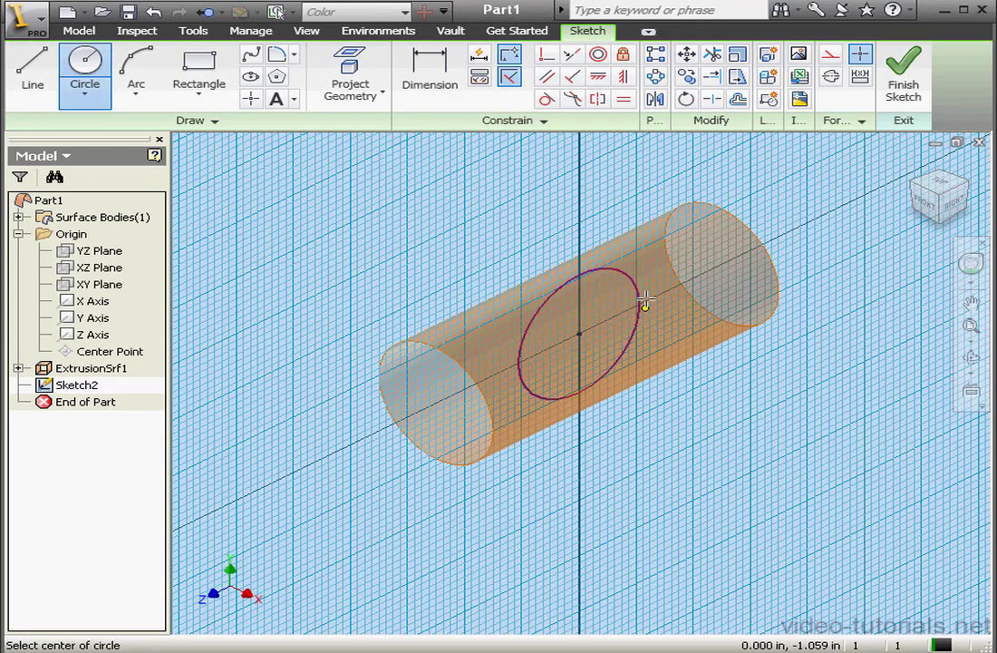
pyautogui.click(430, 72)
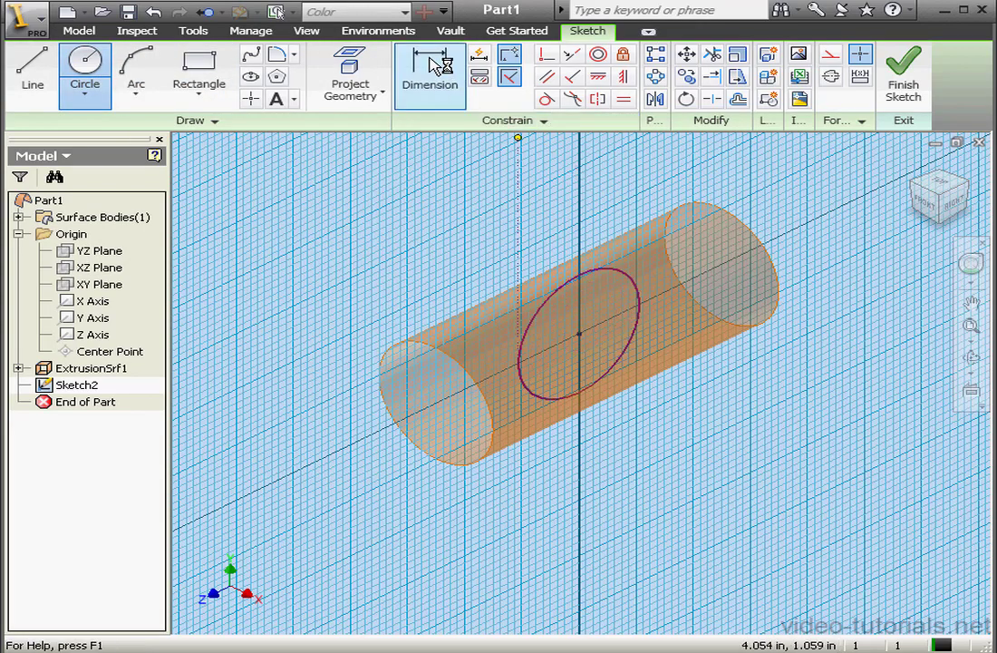
pyautogui.click(619, 280)
pyautogui.click(635, 179)
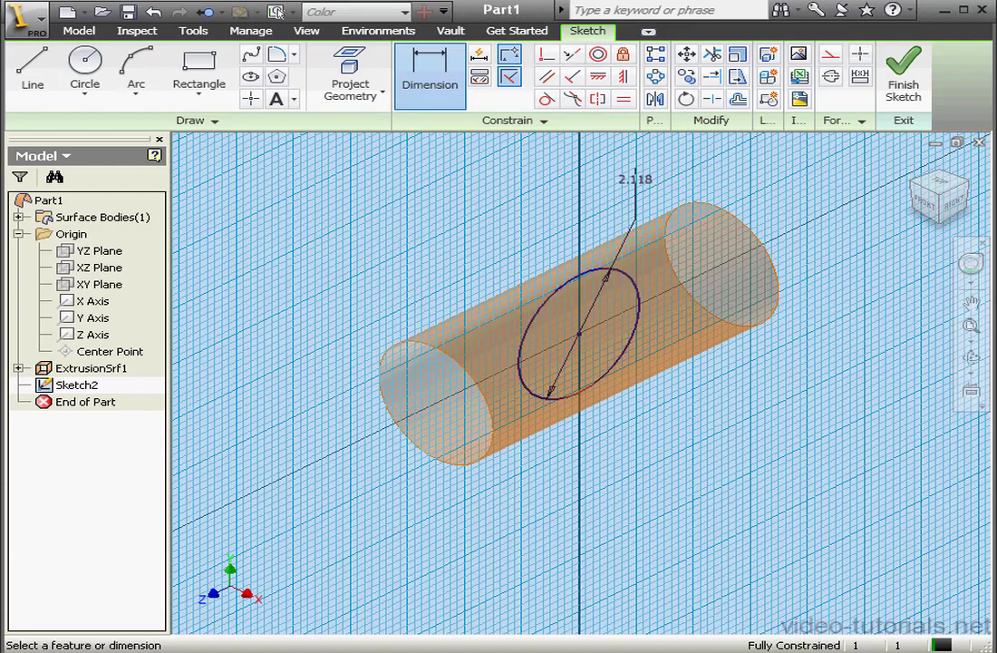
pyautogui.write('2')
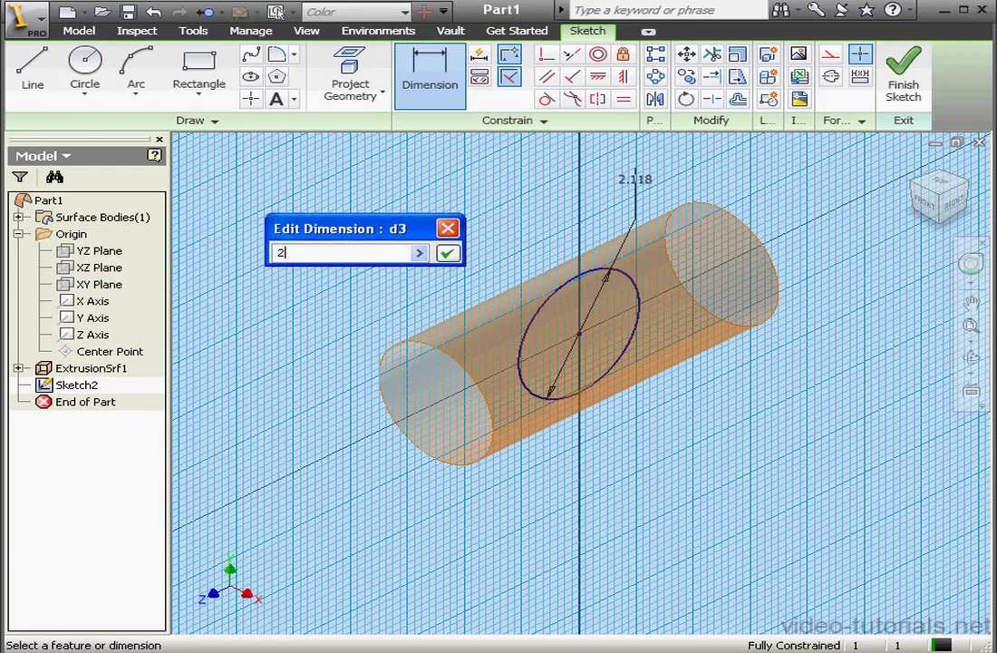
pyautogui.click(447, 254)
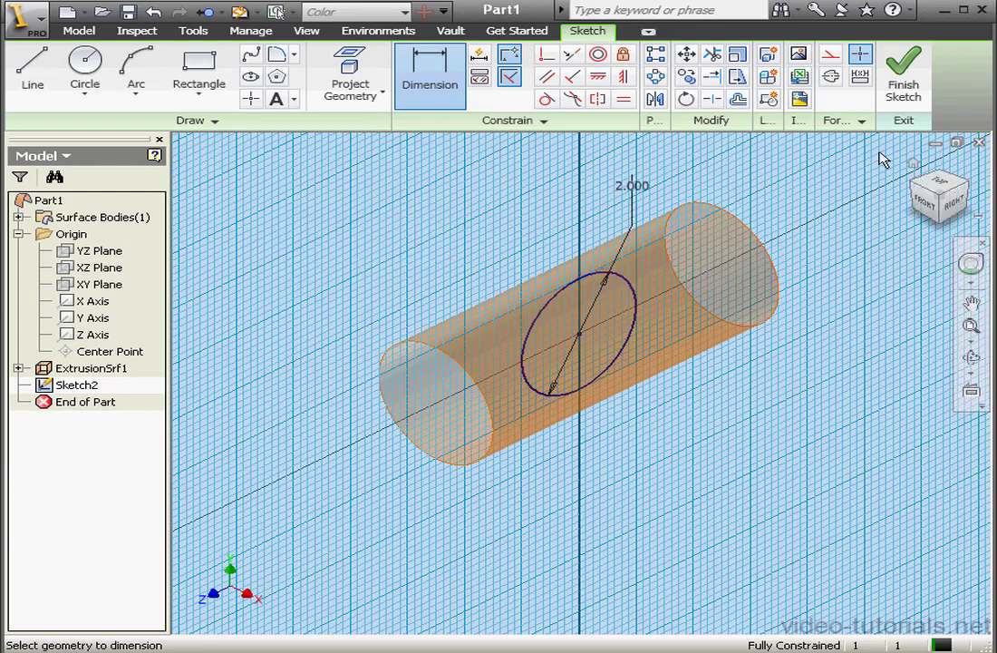
pyautogui.click(906, 91)
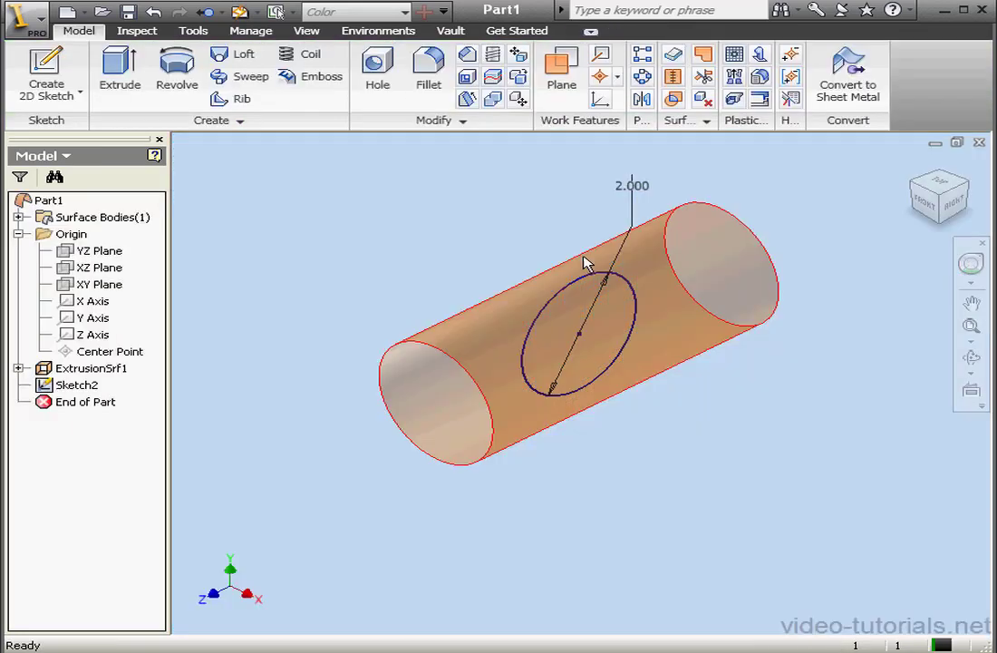
# Step: Extrude the second circle as a symmetric 5-long surface, creating ExtrusionSrf2
pyautogui.click(127, 80)
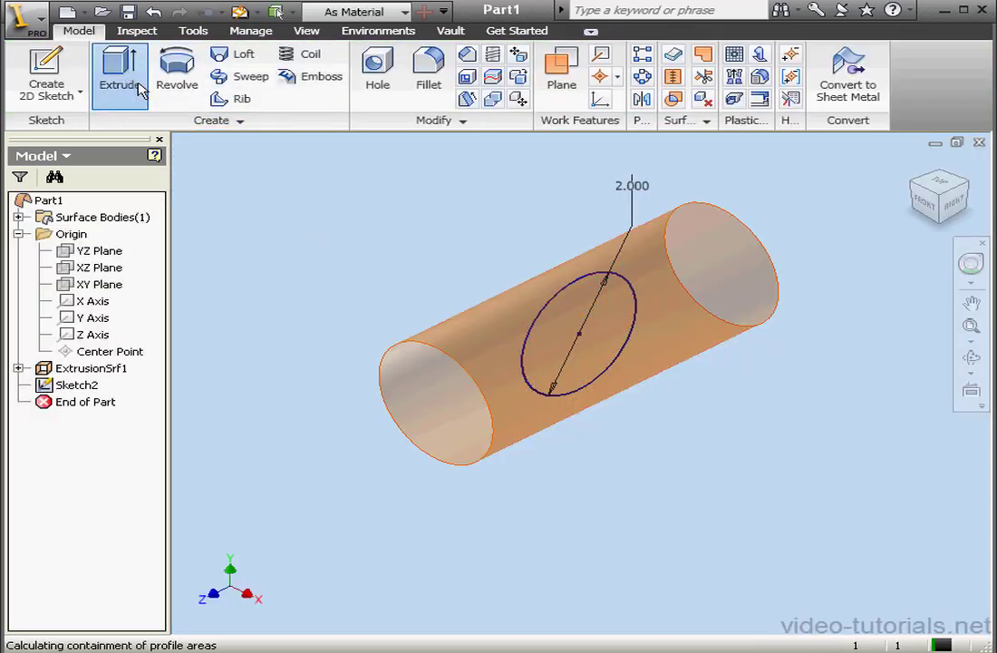
pyautogui.click(339, 215)
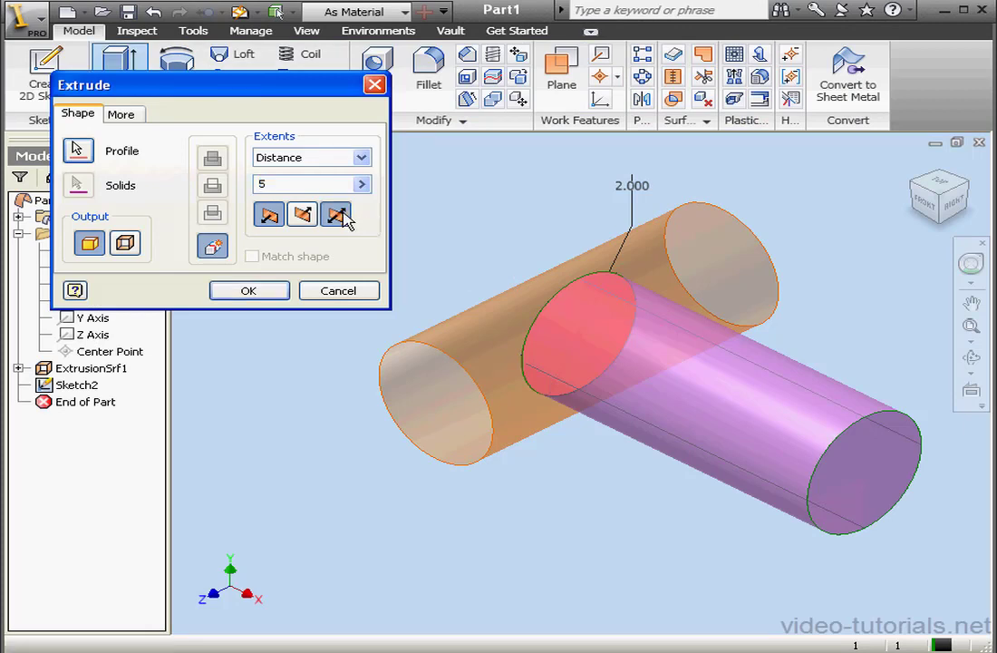
pyautogui.click(126, 246)
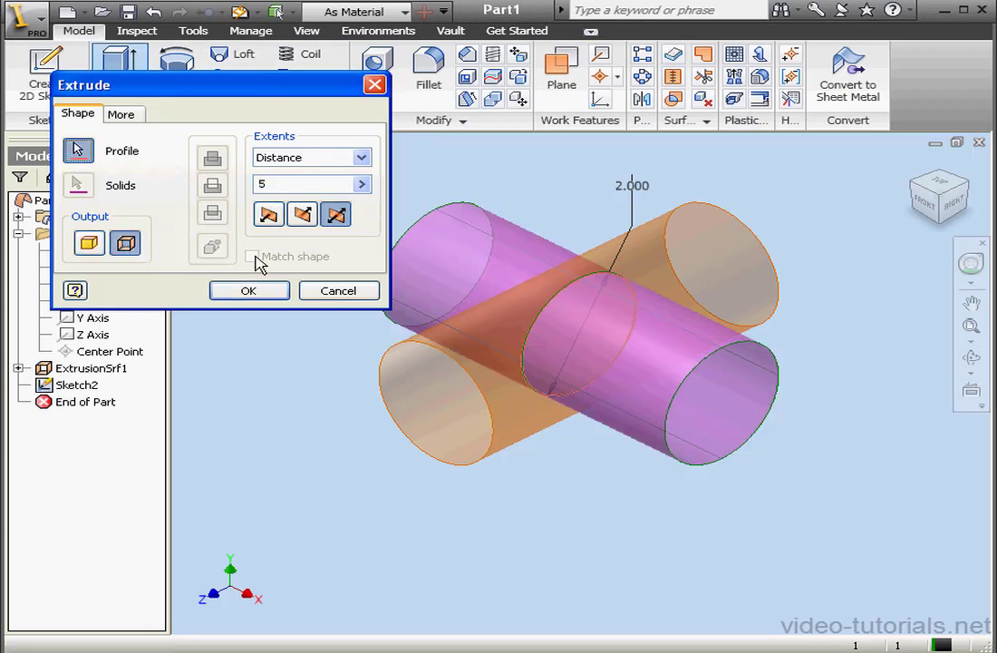
pyautogui.click(249, 291)
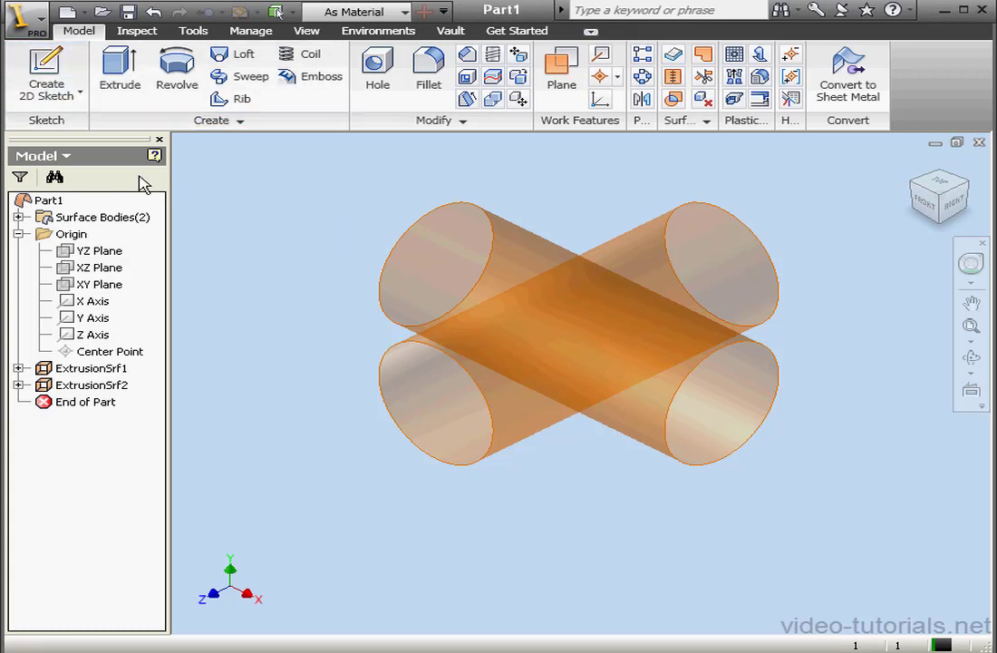
# Step: On a new XZ-plane sketch, draw a small square, a wide horizontal rectangle and a tall vertical rectangle
pyautogui.click(111, 270)
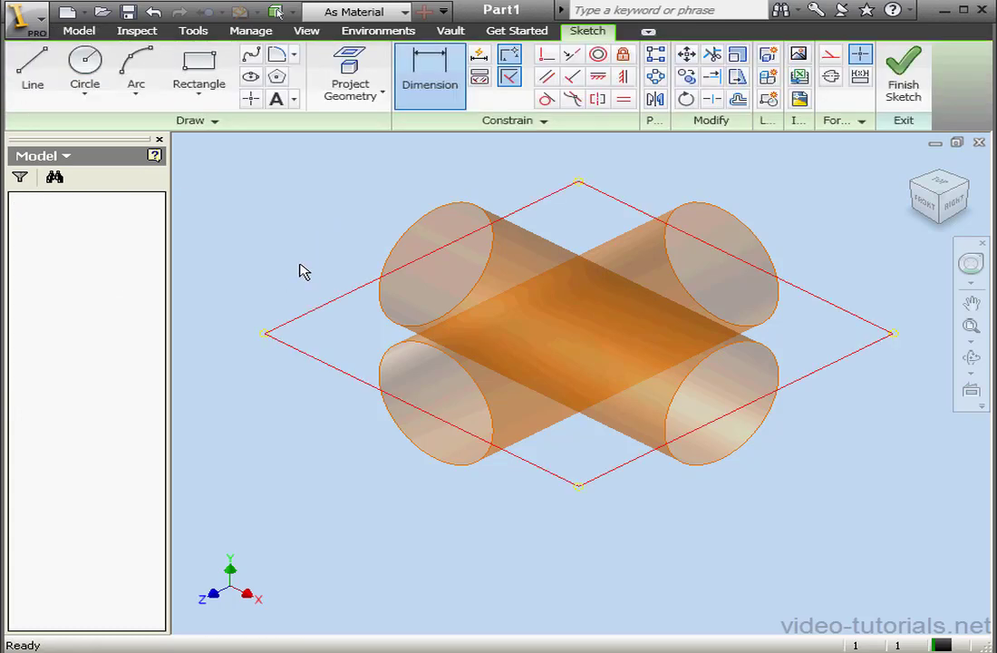
pyautogui.click(938, 184)
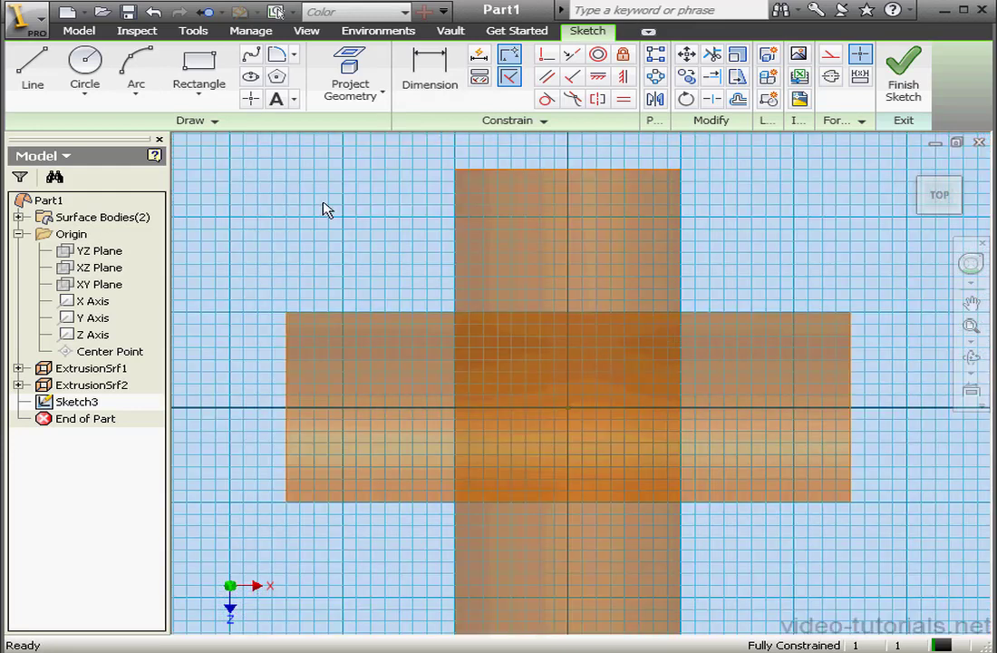
pyautogui.click(200, 68)
pyautogui.click(413, 284)
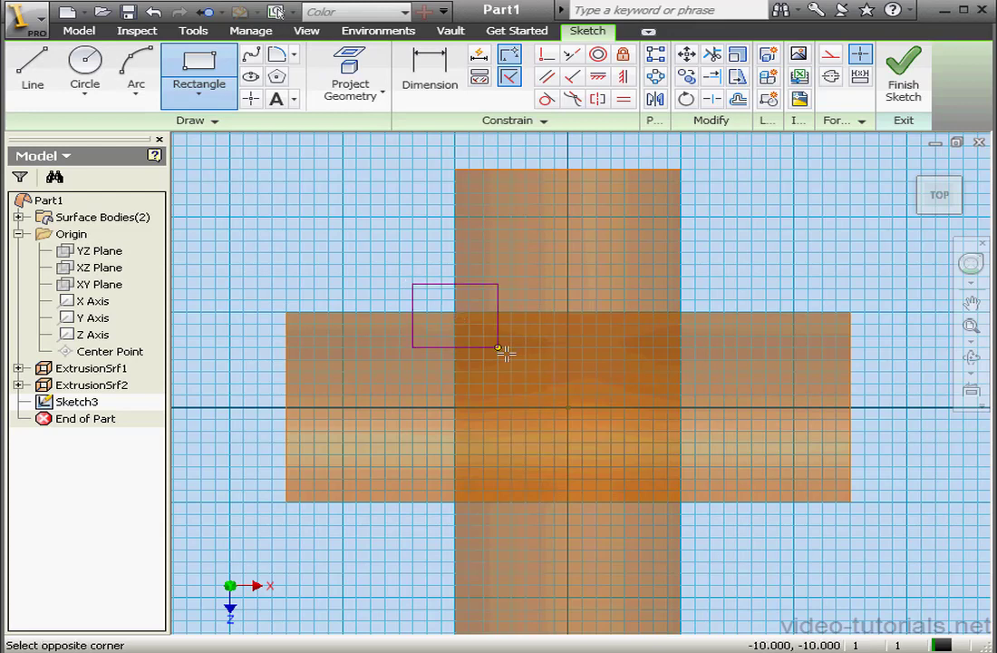
pyautogui.click(601, 440)
pyautogui.click(252, 341)
pyautogui.click(912, 455)
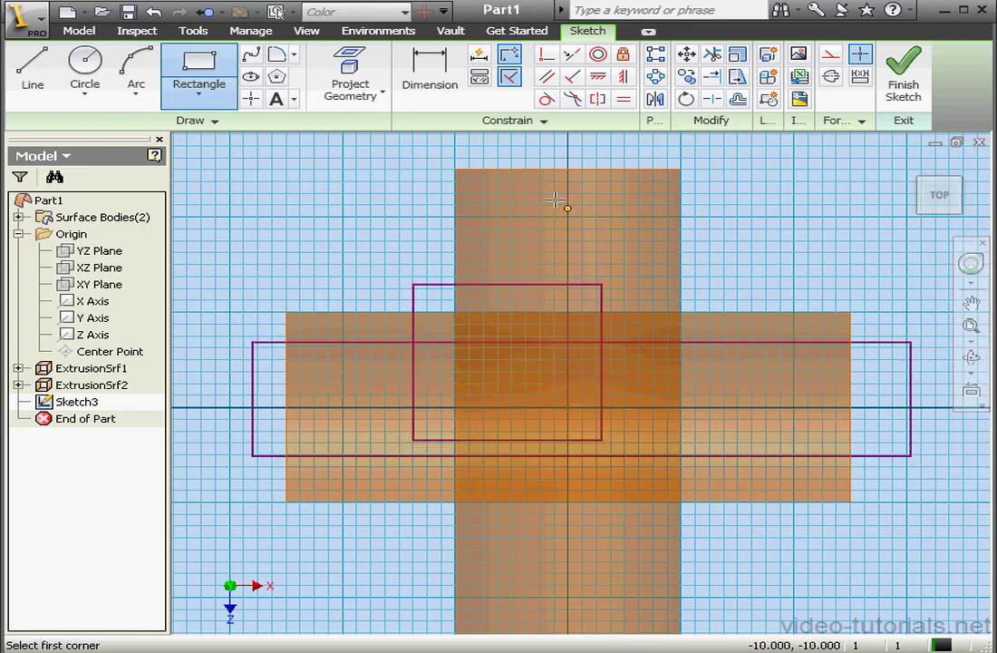
pyautogui.click(493, 156)
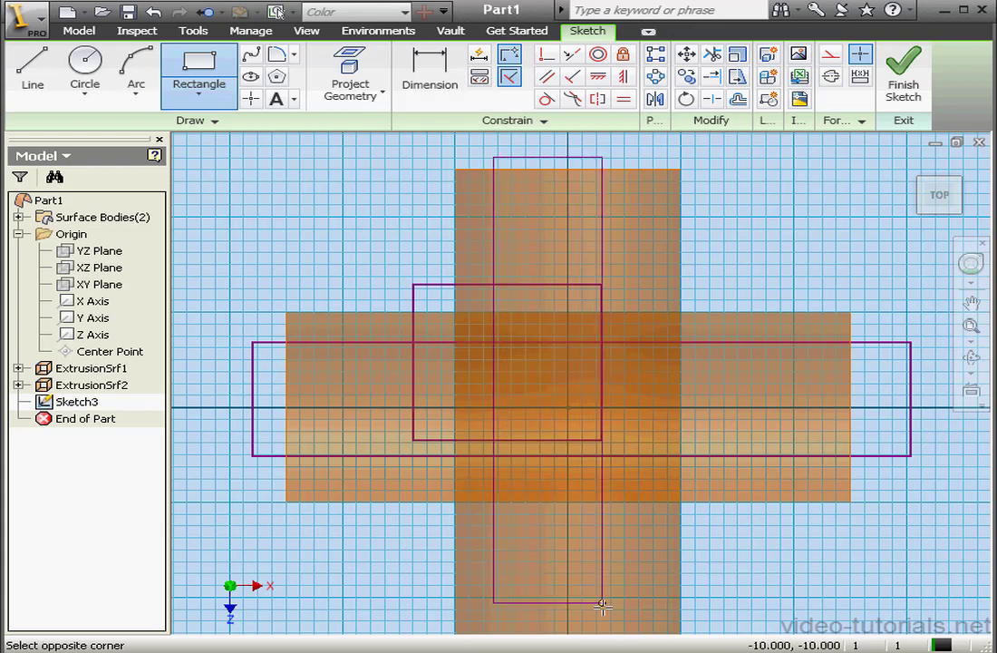
pyautogui.press('Escape')
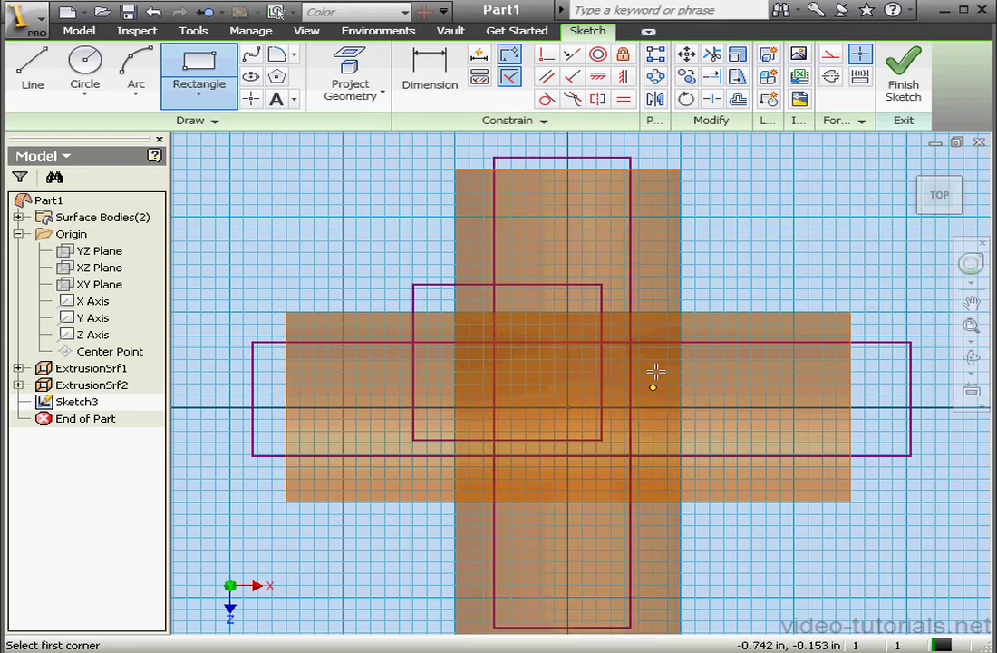
pyautogui.click(34, 73)
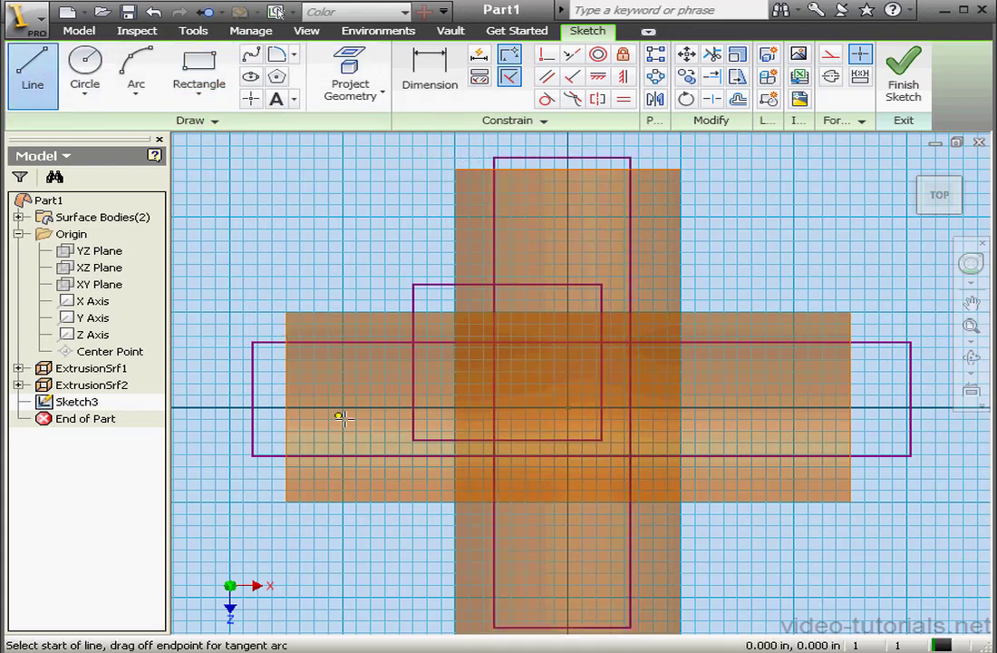
# Step: Draw corner-to-corner diagonals across the square, the wide rectangle and the tall rectangle
pyautogui.click(414, 439)
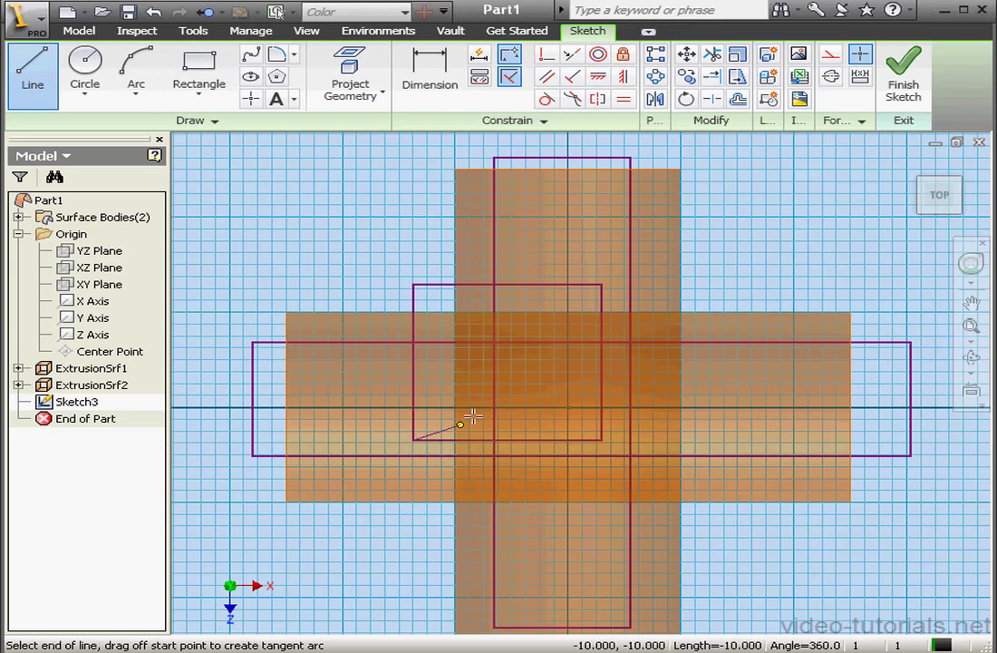
pyautogui.doubleClick(601, 284)
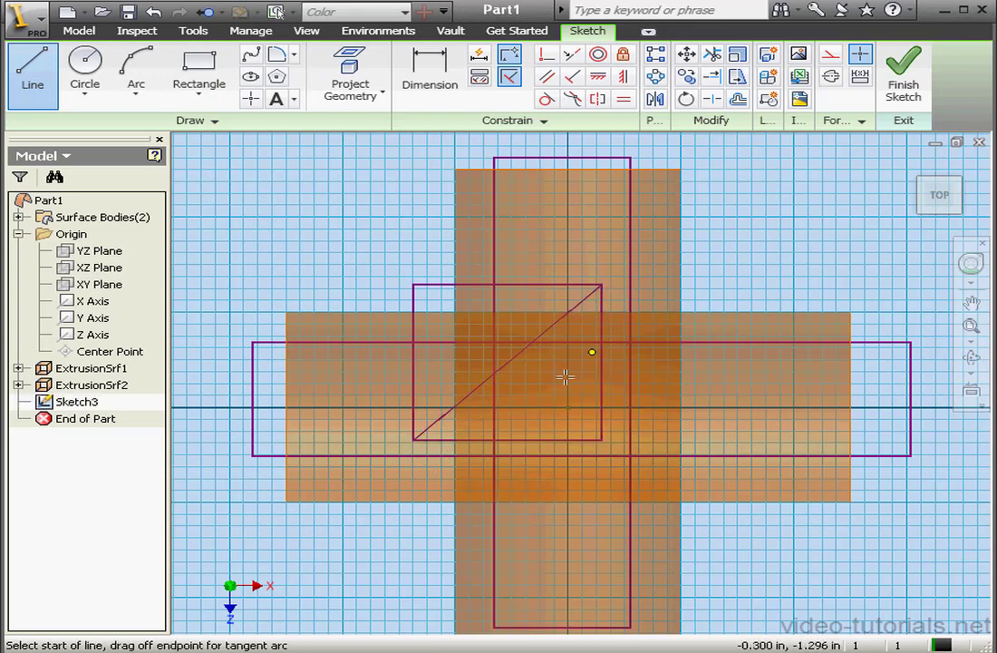
pyautogui.click(253, 343)
pyautogui.doubleClick(910, 455)
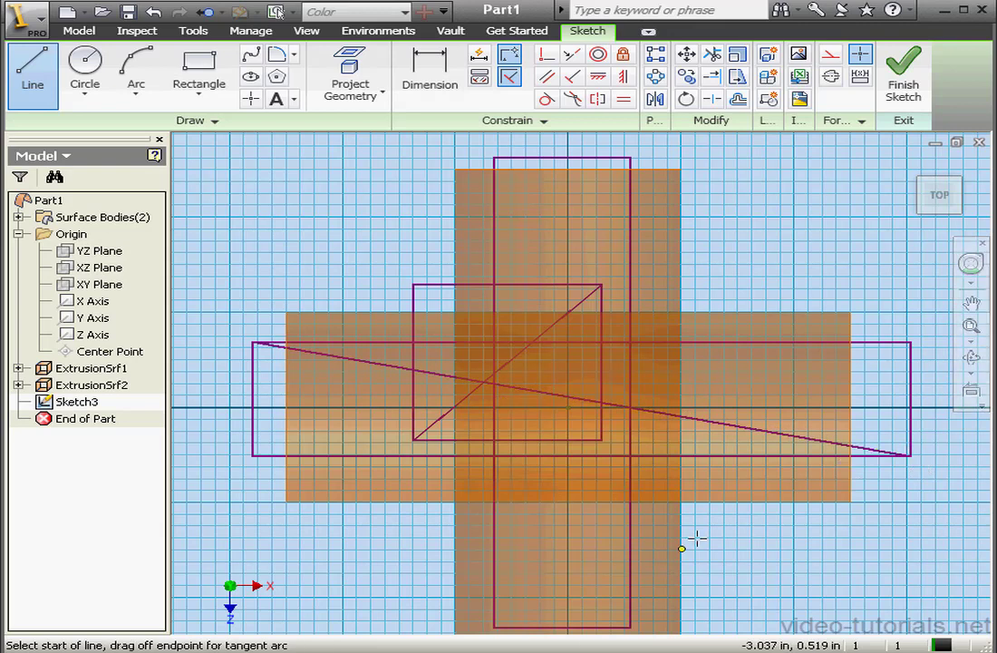
pyautogui.click(494, 625)
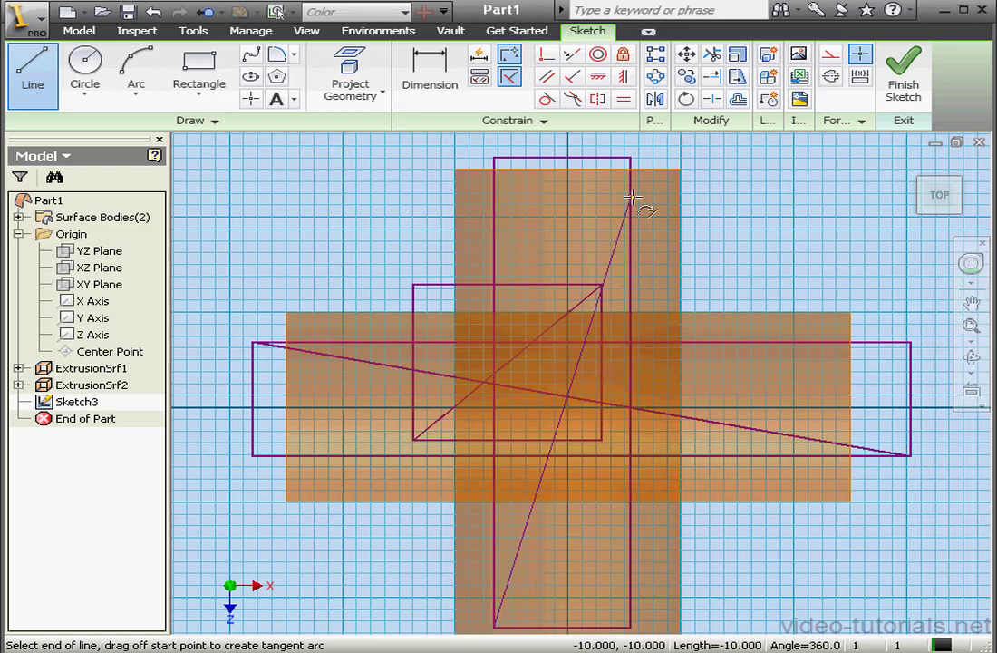
pyautogui.doubleClick(630, 158)
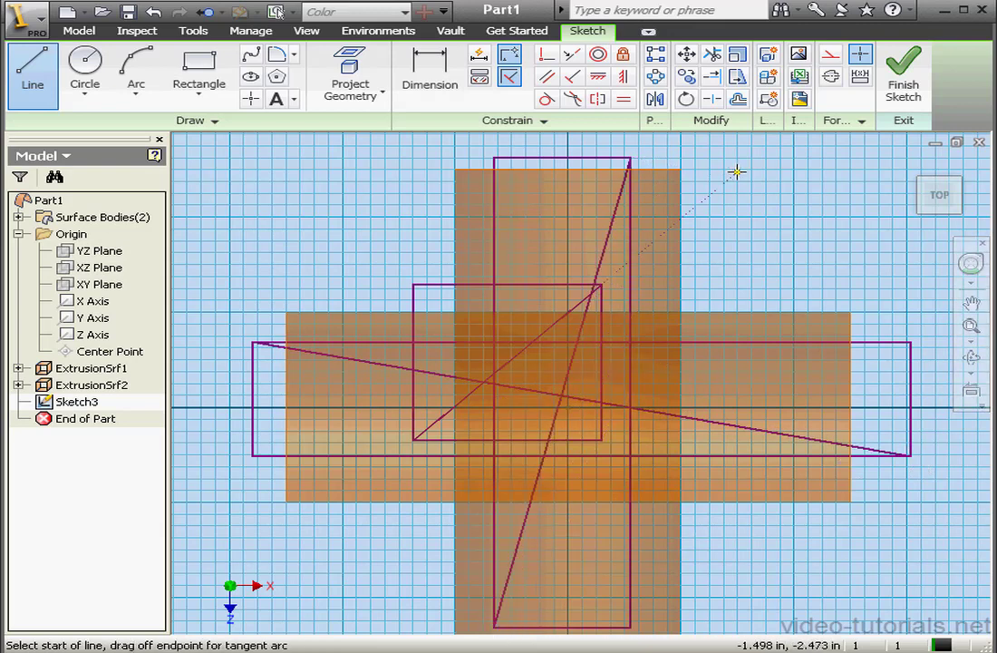
pyautogui.rightClick(732, 168)
pyautogui.click(800, 189)
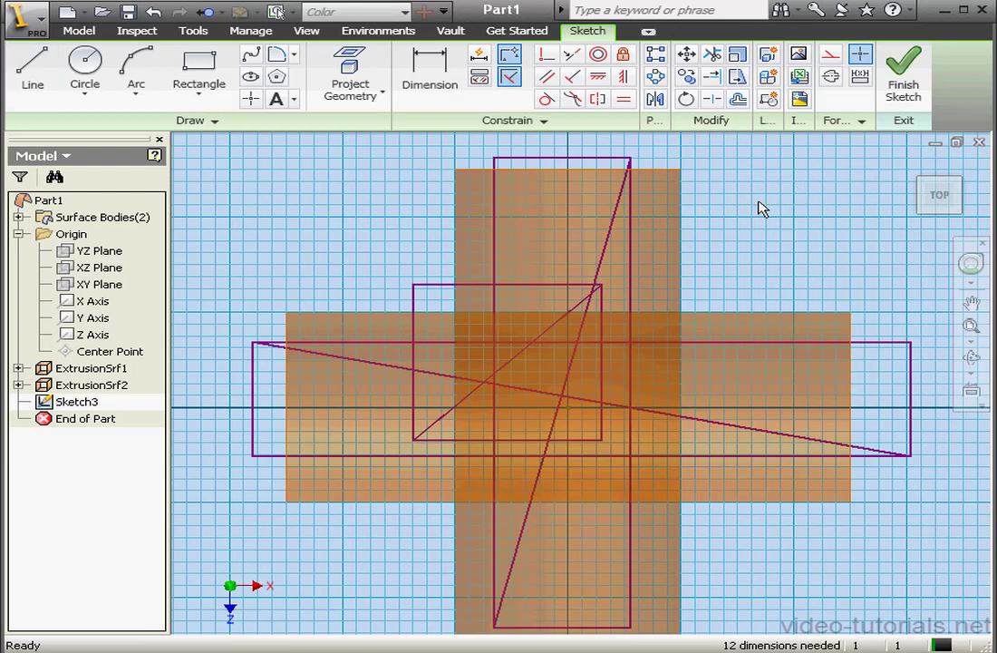
pyautogui.click(547, 55)
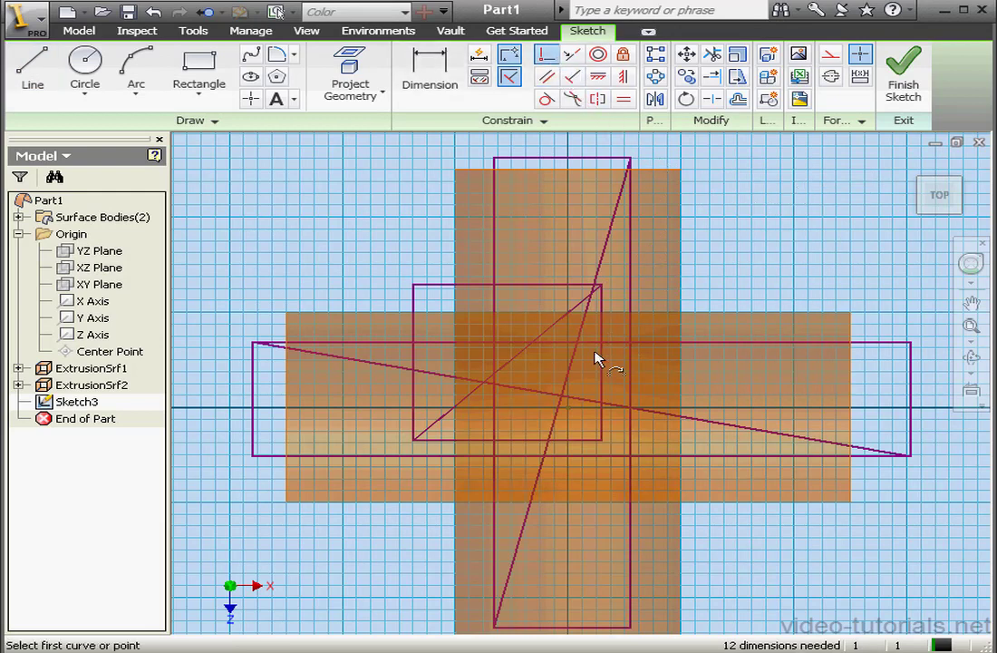
# Step: Make each diagonal's midpoint coincident with the other diagonals so all three rectangles share one centre
pyautogui.click(564, 395)
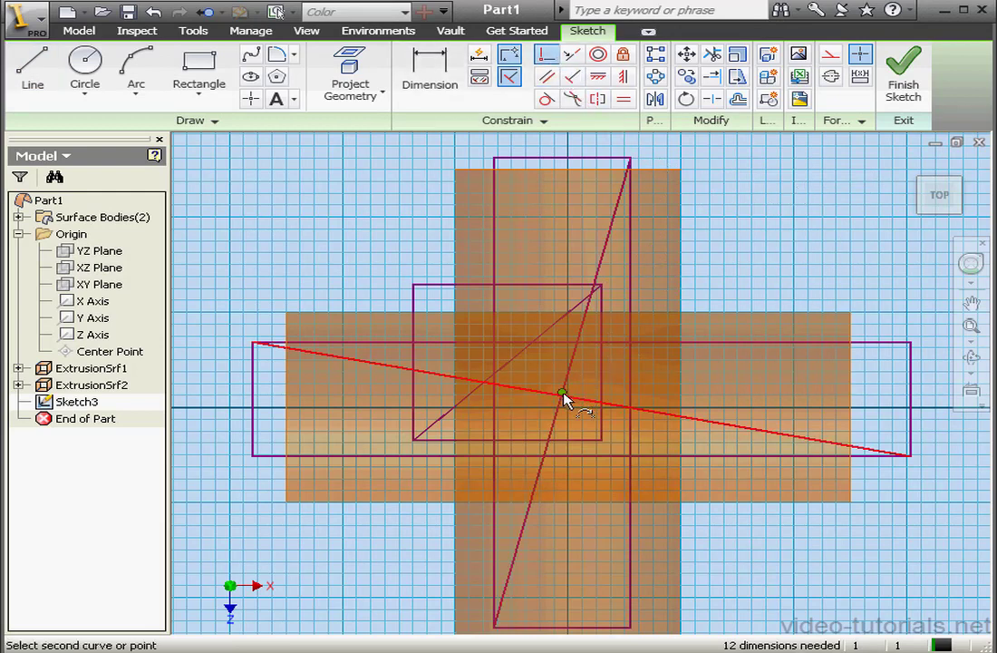
pyautogui.click(571, 408)
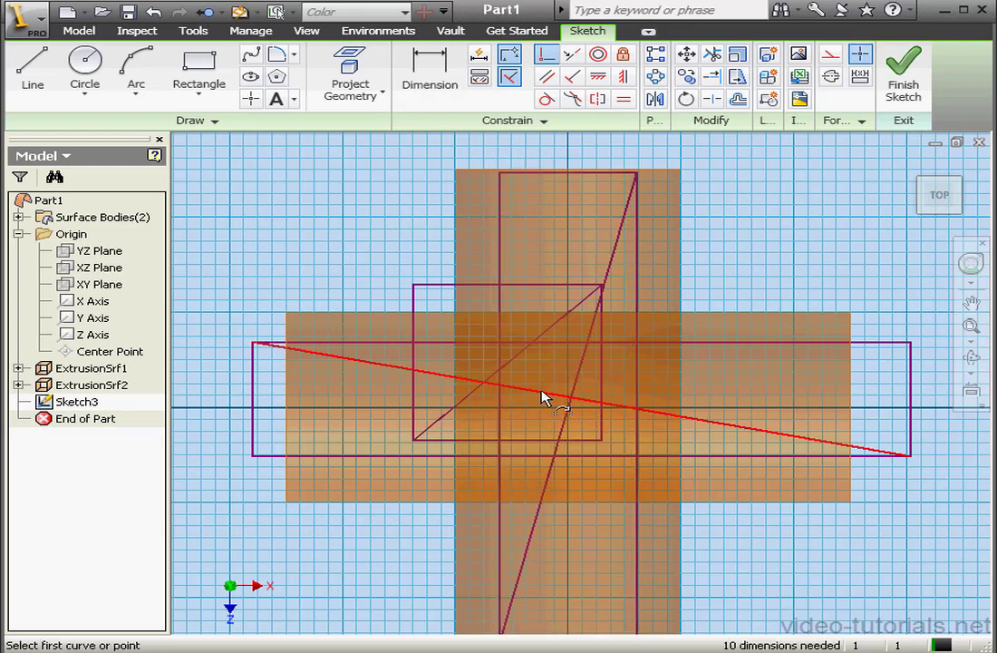
pyautogui.click(581, 399)
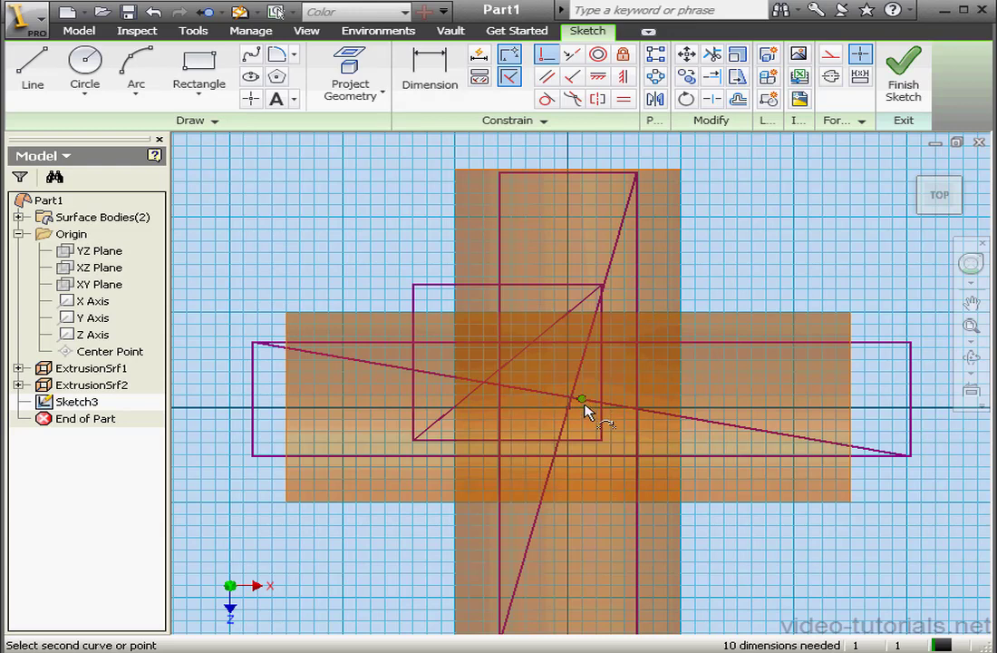
pyautogui.click(574, 408)
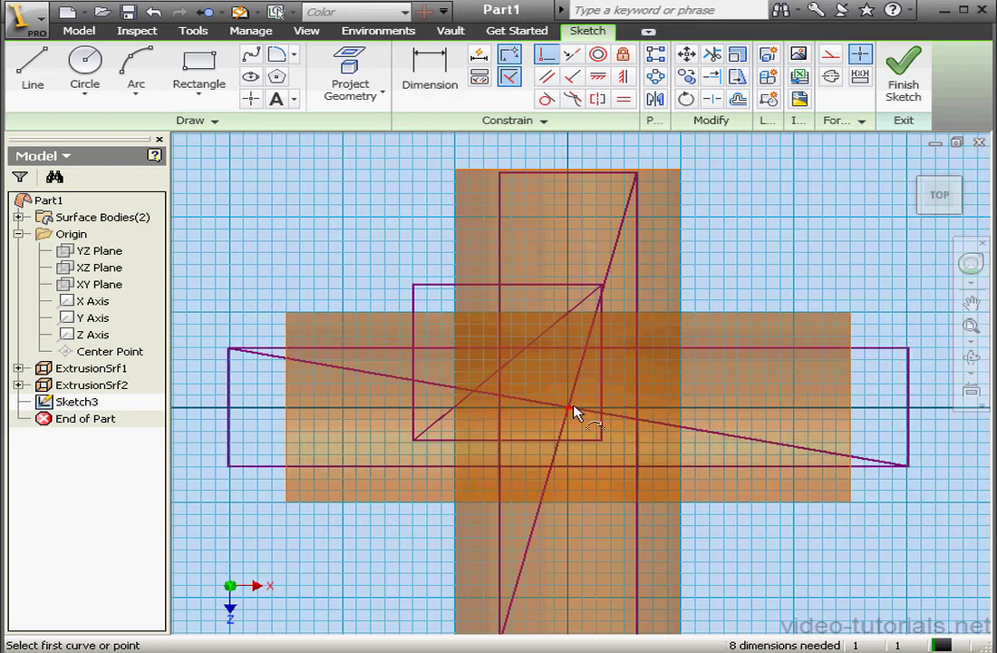
pyautogui.click(508, 363)
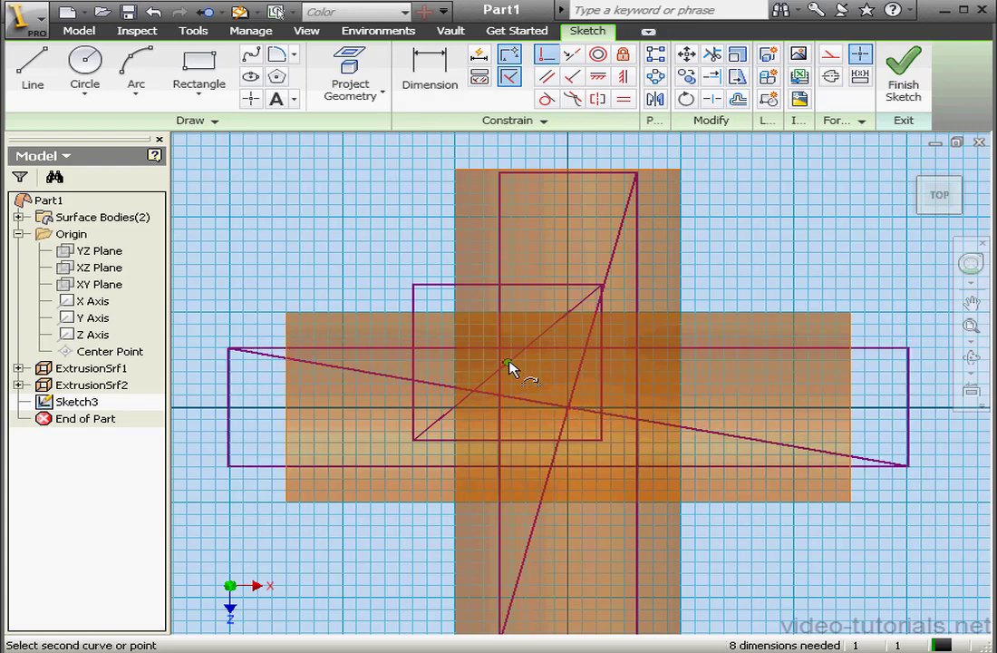
pyautogui.click(574, 409)
pyautogui.rightClick(743, 234)
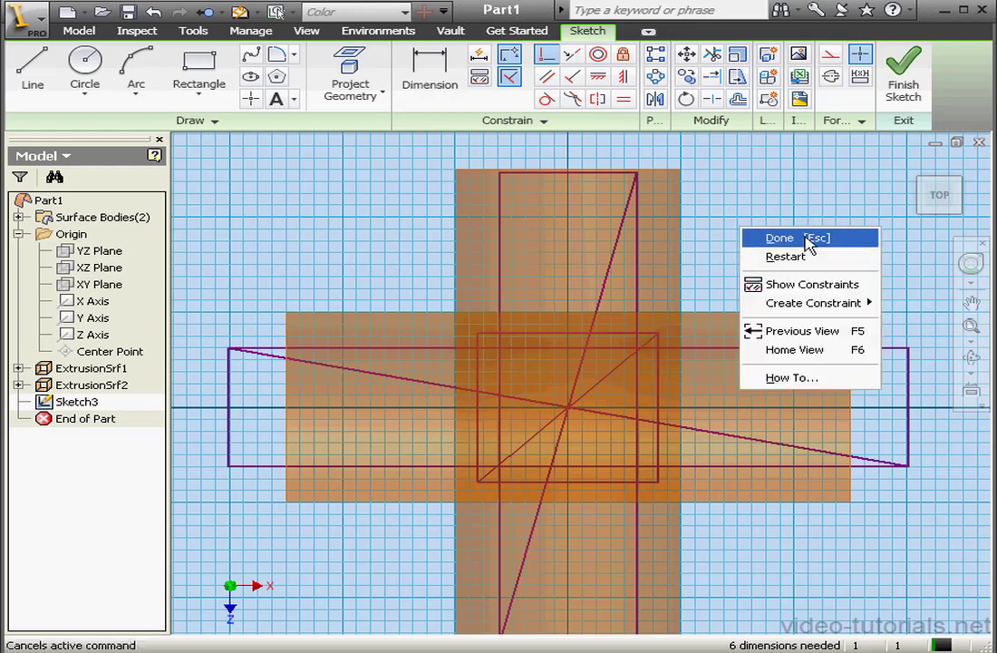
pyautogui.click(805, 241)
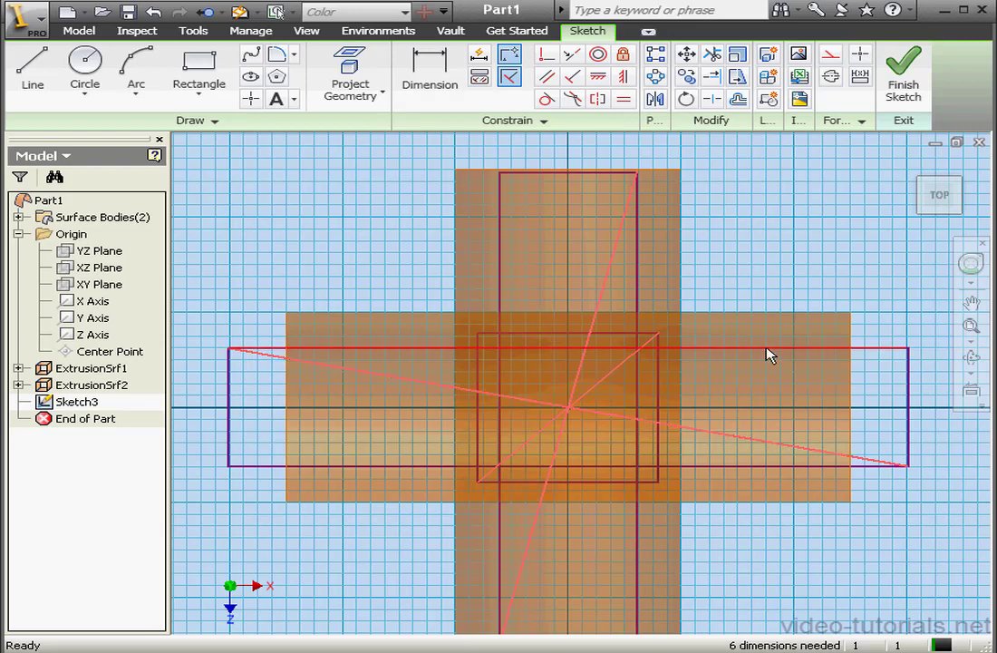
# Step: Set the diagonals to construction and make the square's sides equal and the two long rectangles identical
pyautogui.click(830, 53)
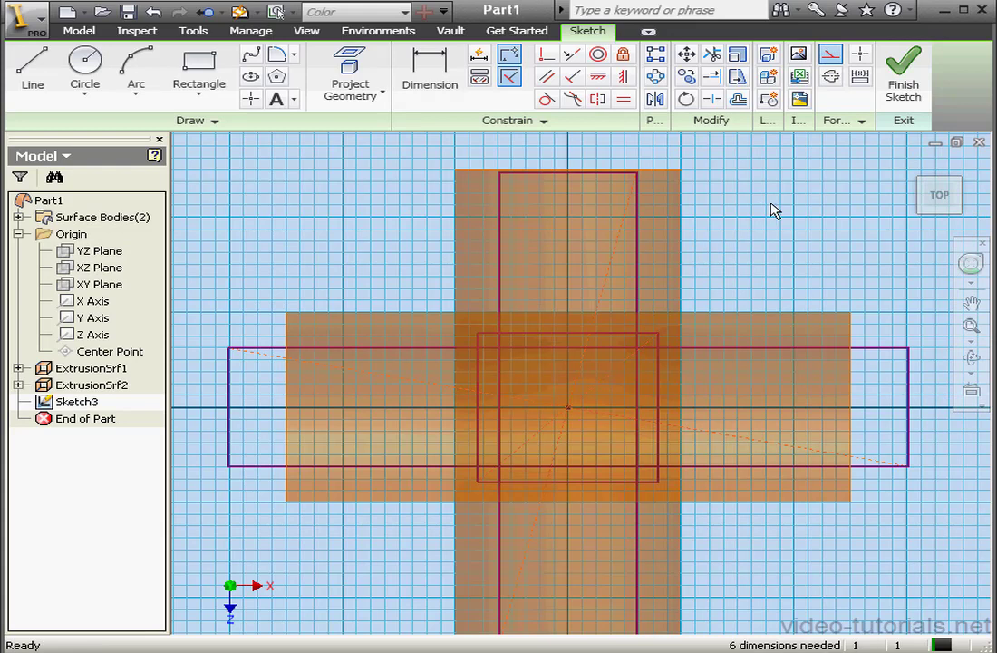
pyautogui.click(624, 98)
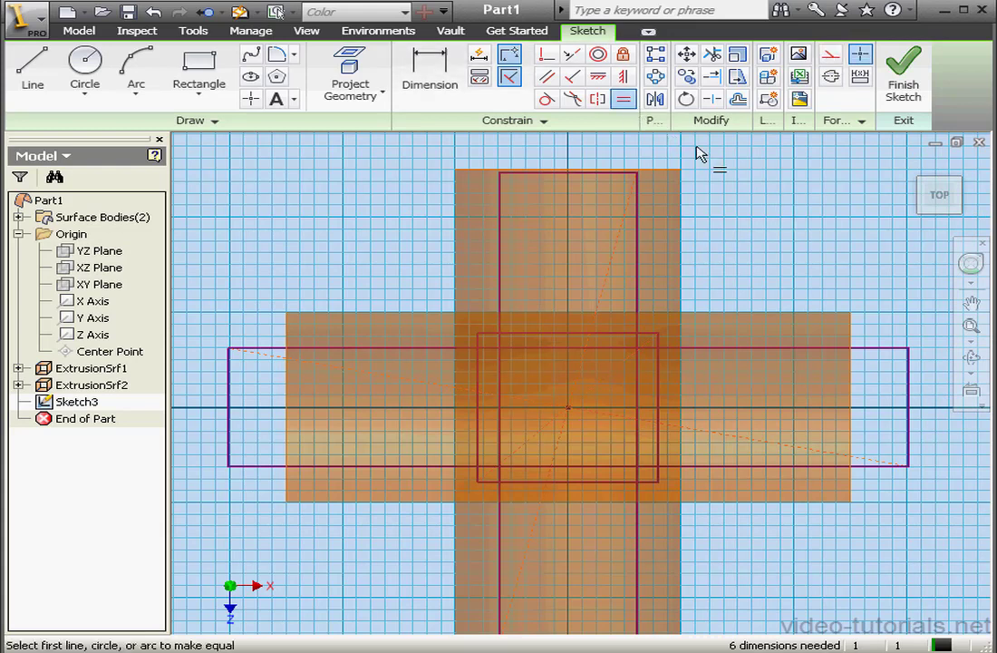
pyautogui.click(622, 174)
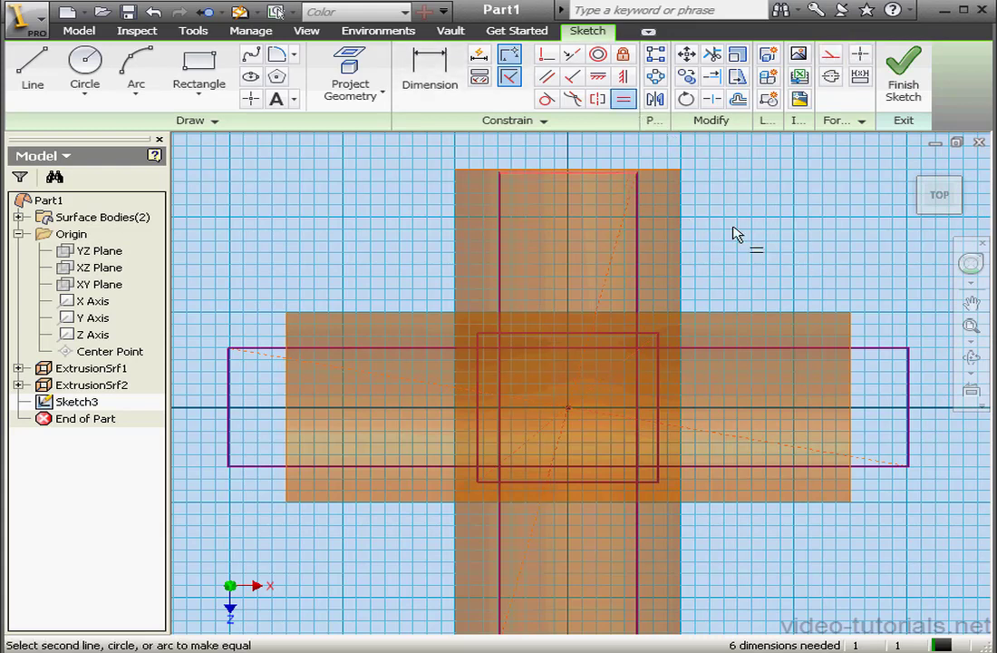
pyautogui.click(907, 392)
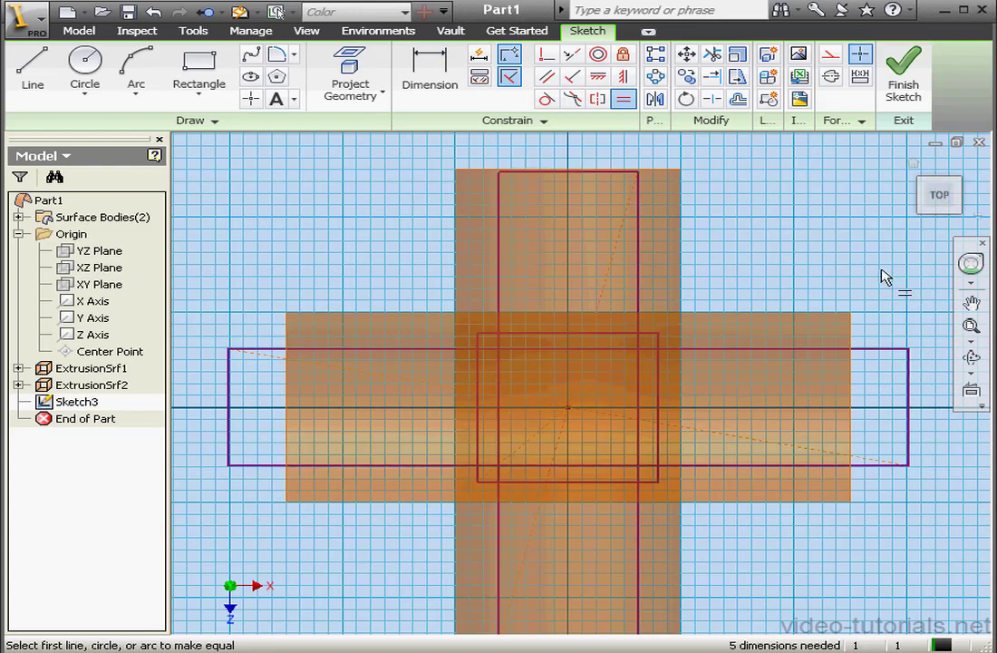
pyautogui.click(659, 401)
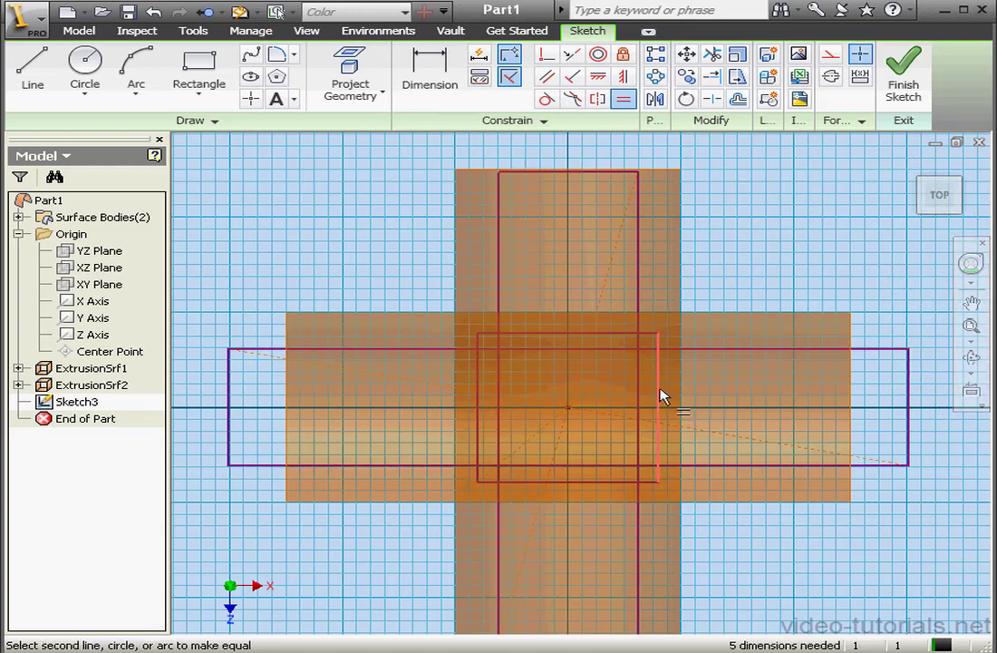
pyautogui.click(603, 334)
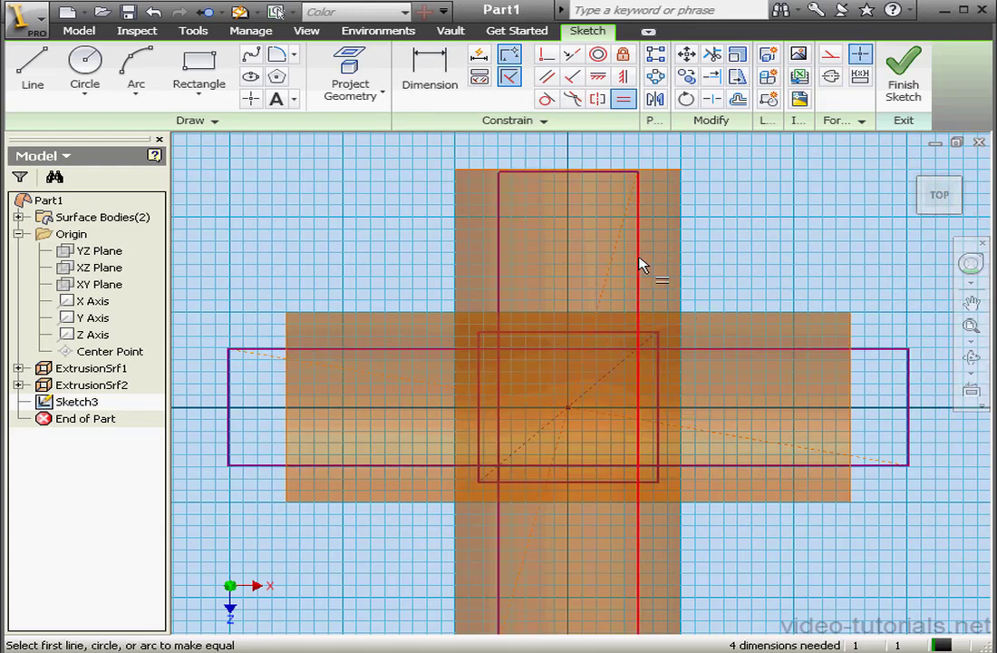
pyautogui.click(775, 349)
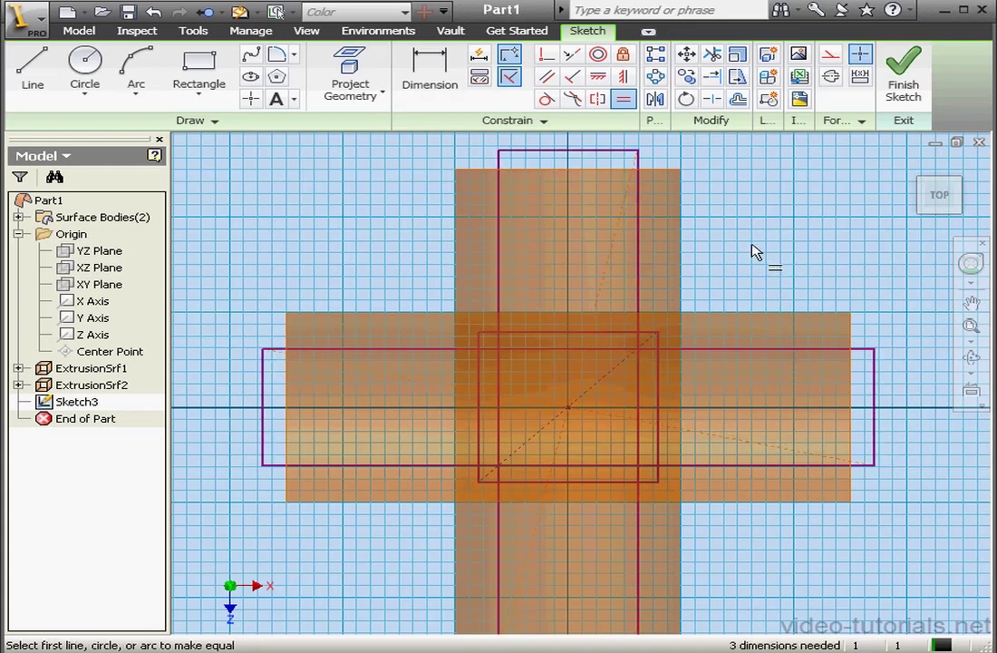
# Step: Dimension the square's height to 2.500
pyautogui.click(429, 71)
pyautogui.click(660, 402)
pyautogui.click(739, 396)
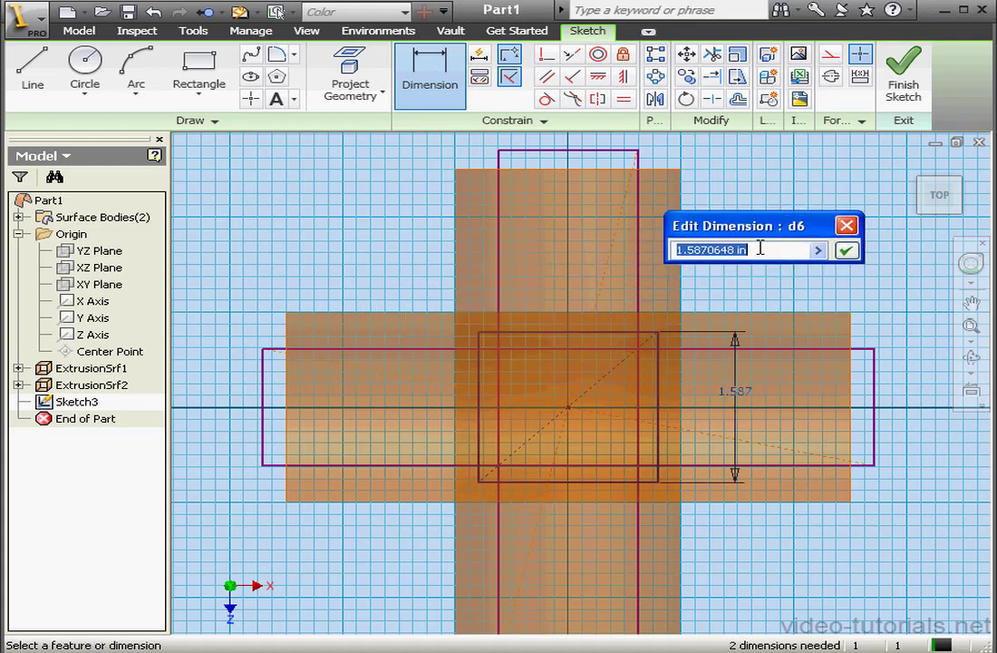
pyautogui.write('2.5')
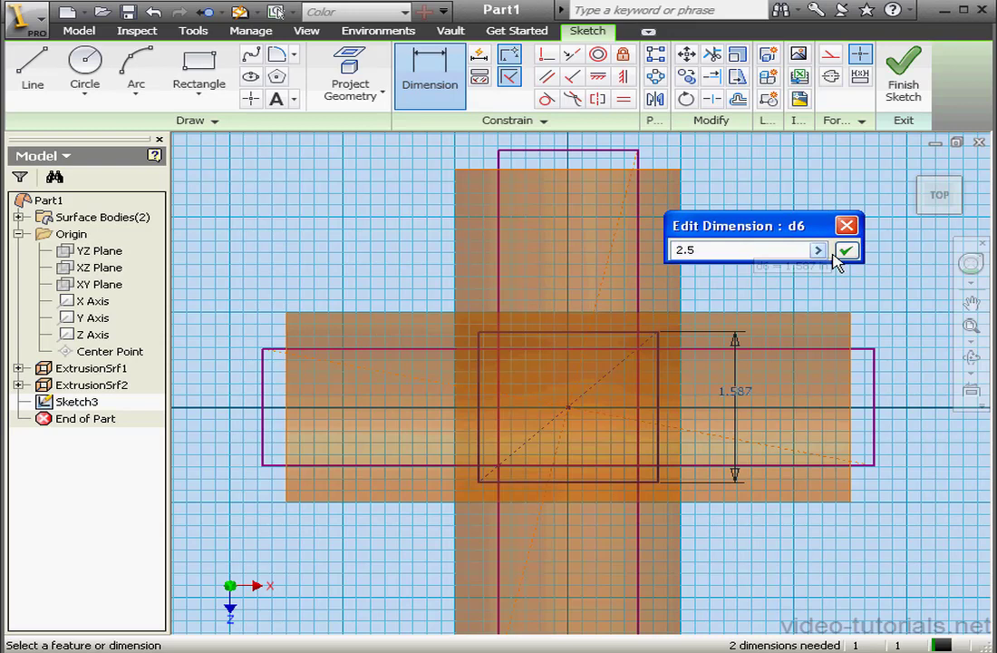
pyautogui.click(847, 250)
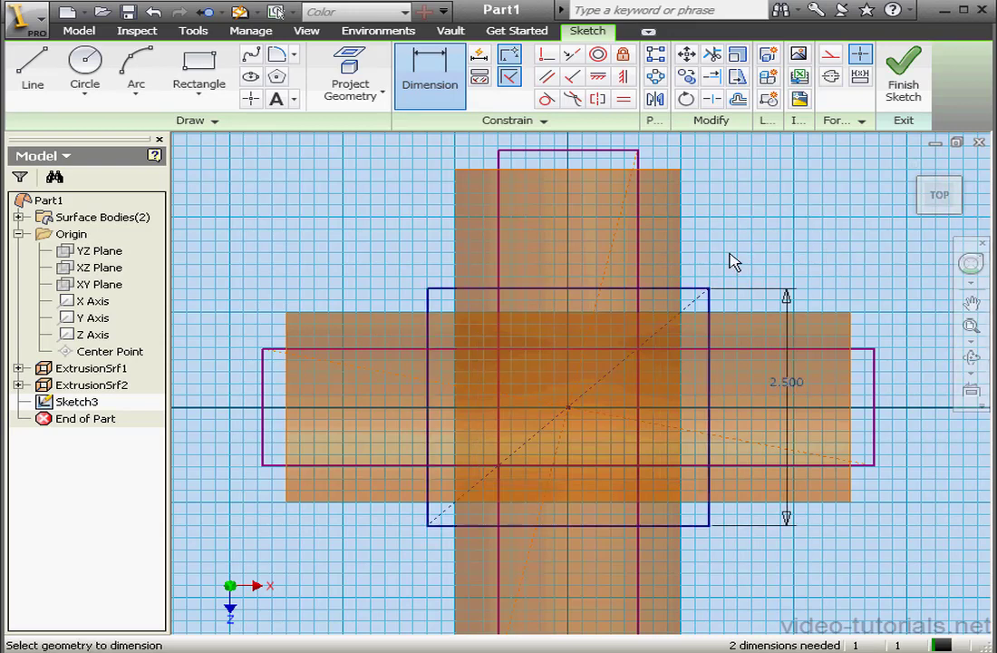
# Step: Add a 1.500 height dimension to the wide rectangle and finish Sketch3
pyautogui.click(877, 399)
pyautogui.click(894, 399)
pyautogui.click(857, 325)
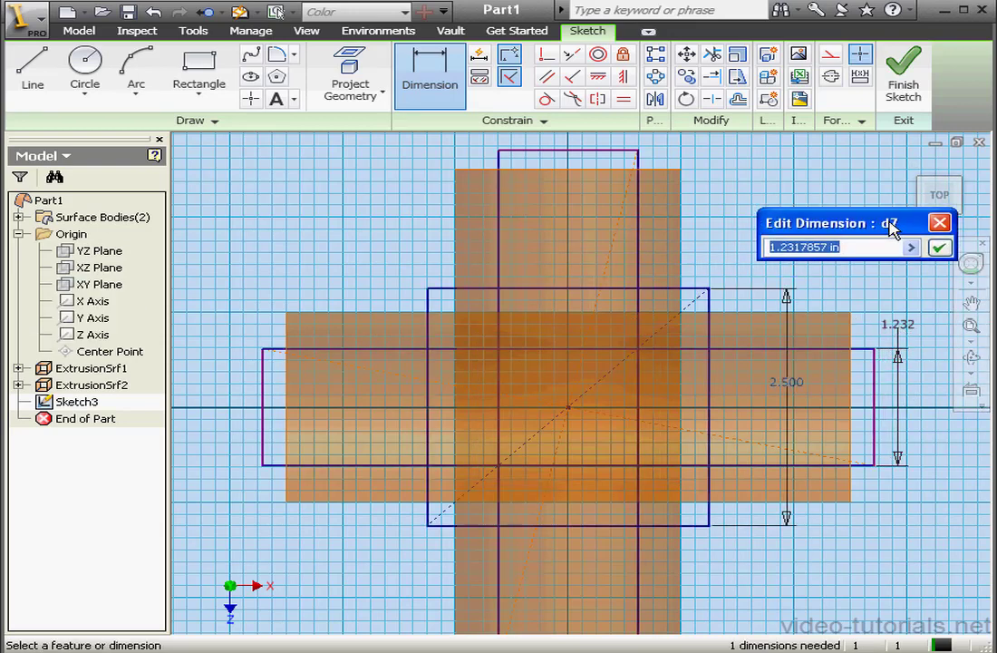
pyautogui.write('1')
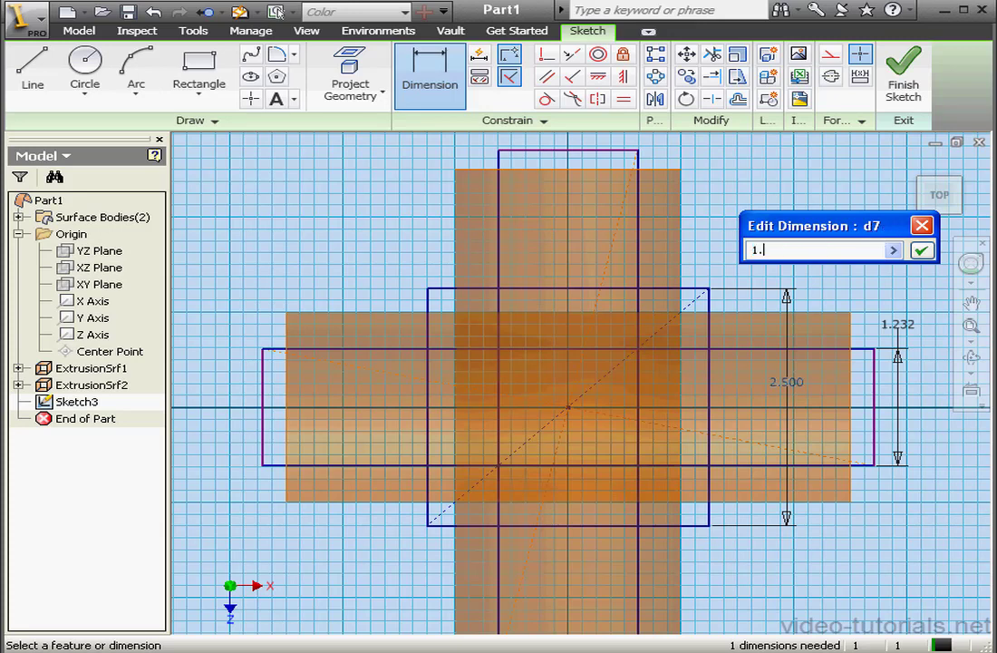
pyautogui.write('.5')
pyautogui.click(921, 250)
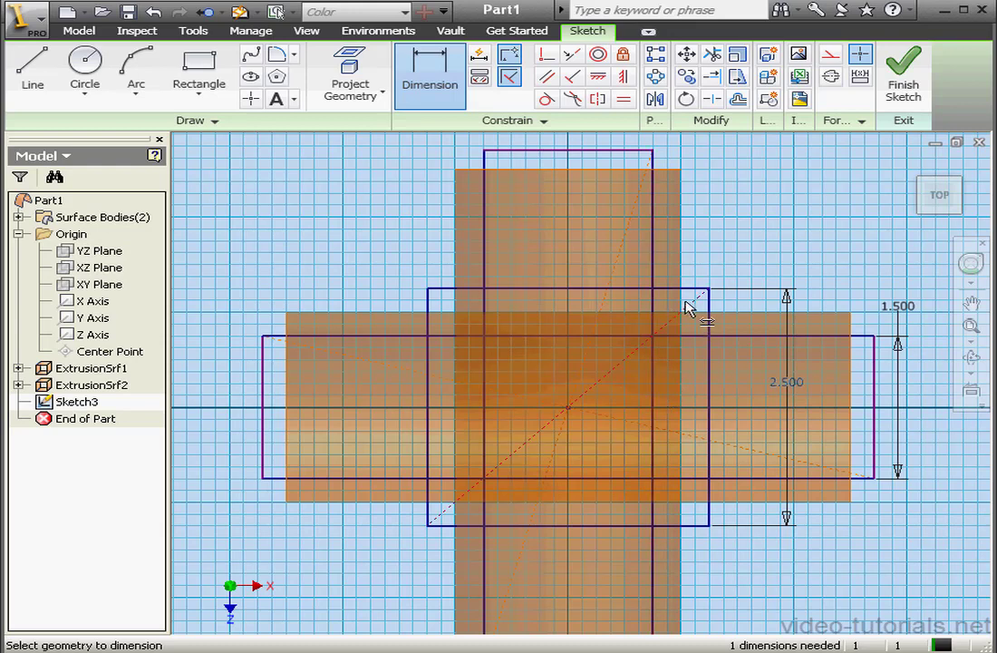
pyautogui.click(900, 83)
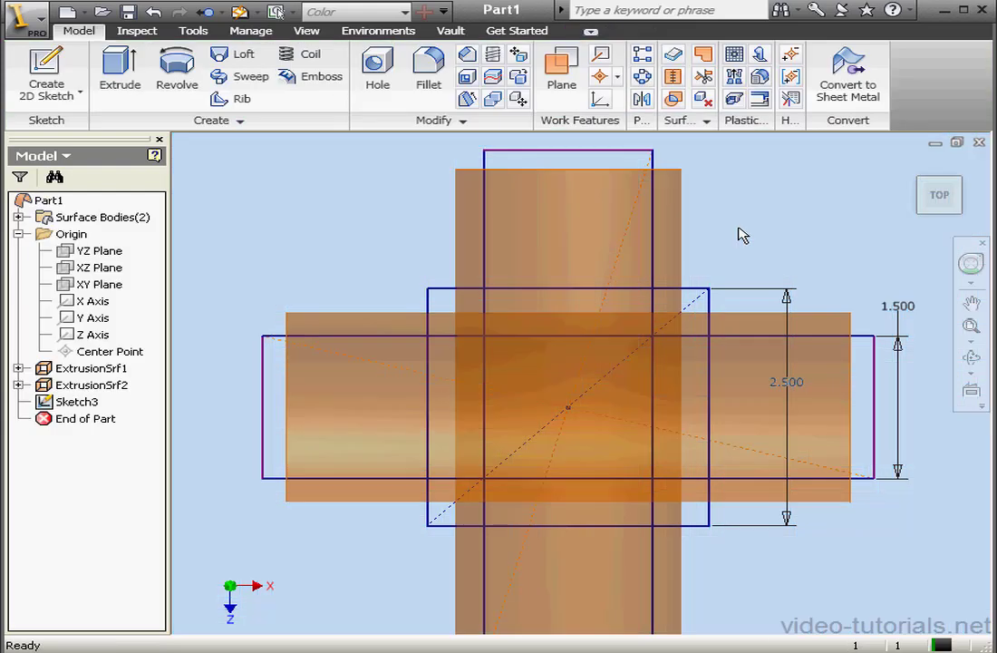
# Step: Trim the surfaces with Sketch3 as the cutting tool, removing the central square face
pyautogui.click(703, 77)
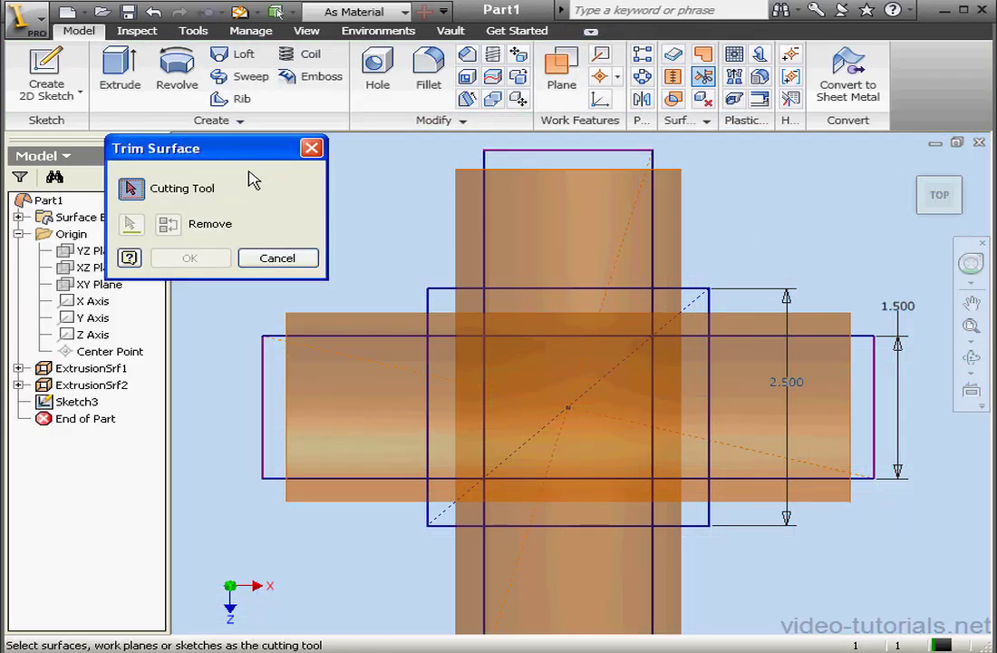
pyautogui.click(444, 294)
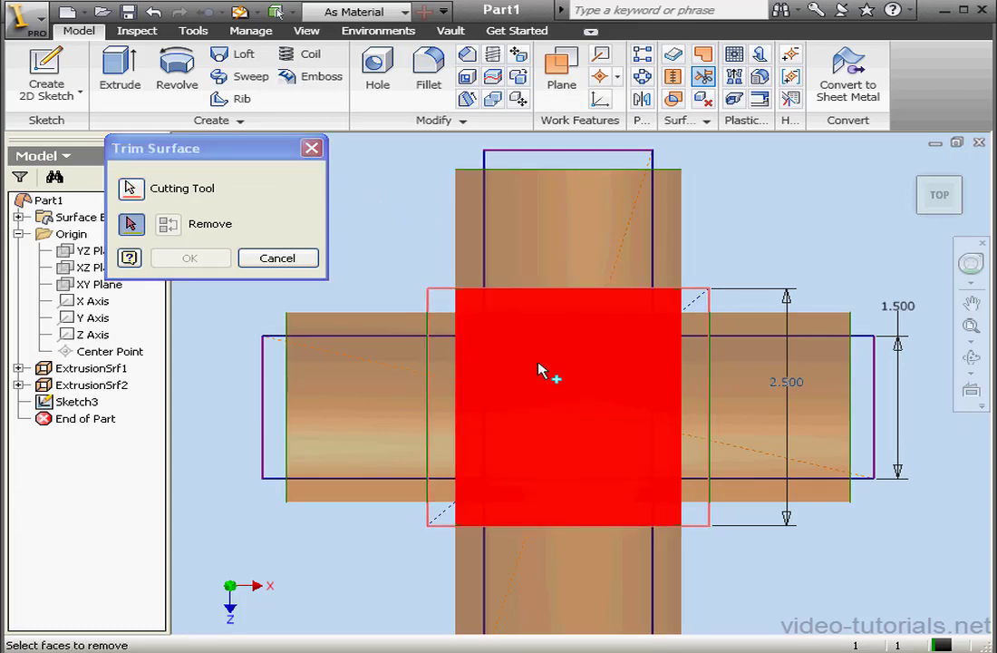
pyautogui.click(541, 370)
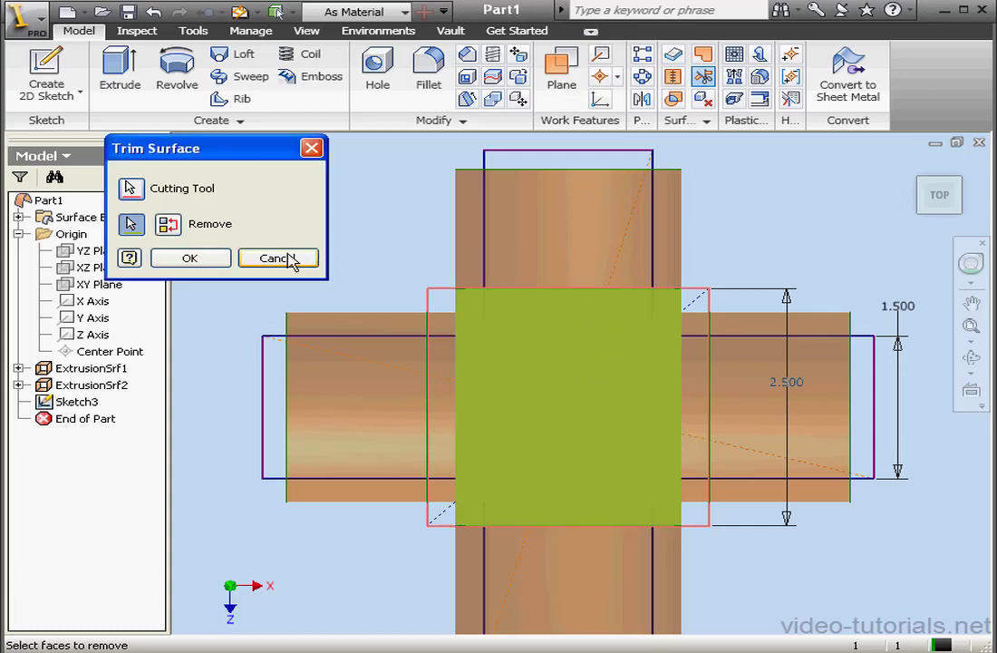
pyautogui.click(220, 260)
pyautogui.click(18, 401)
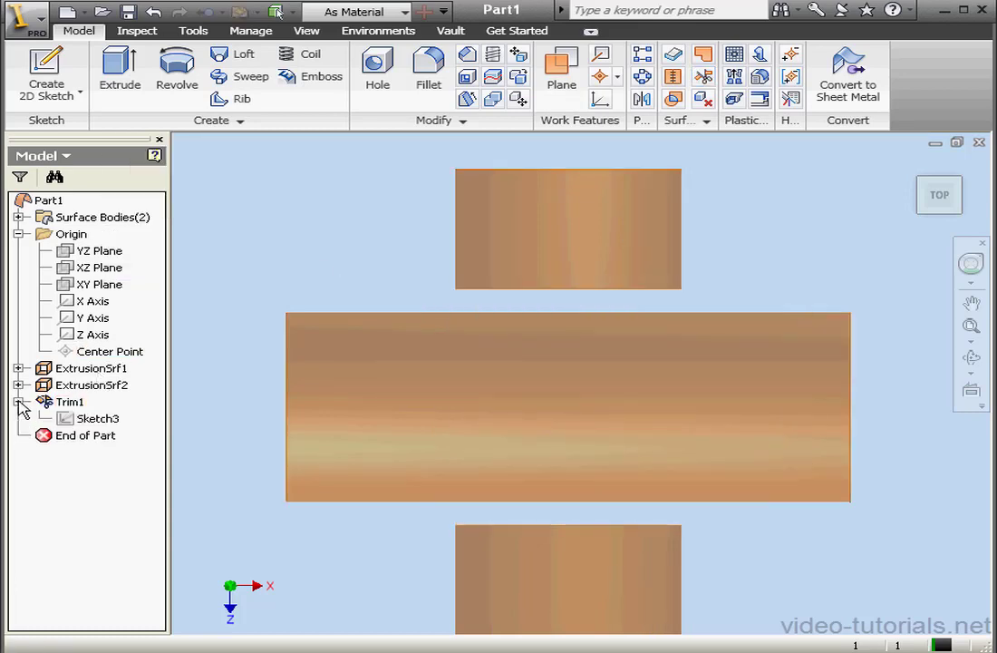
# Step: Share Sketch3, then trim away the horizontal cylinder's central face using the square sketch rectangle
pyautogui.rightClick(96, 418)
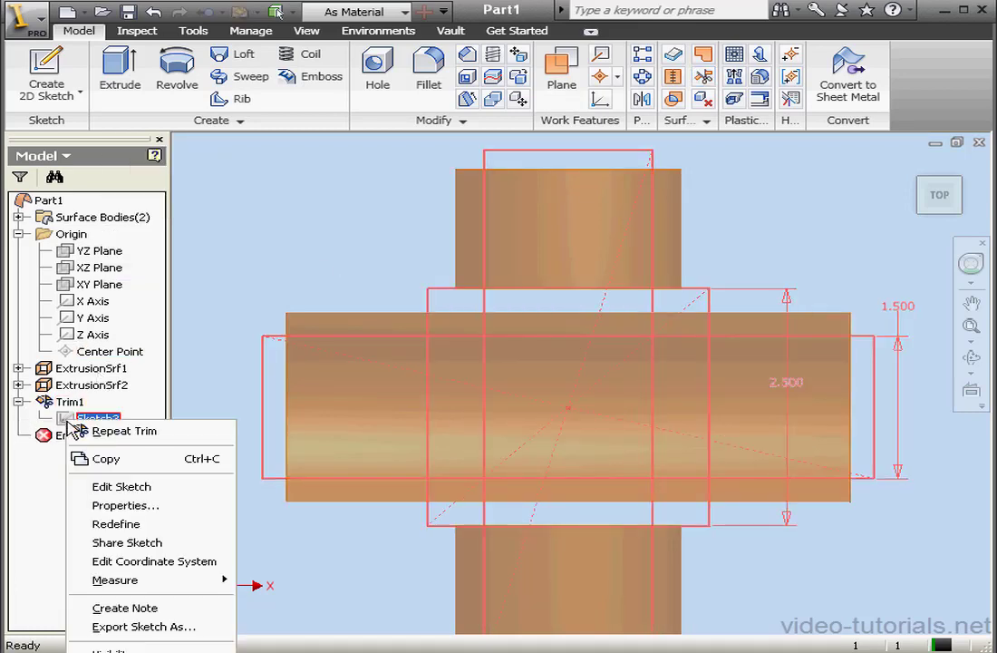
pyautogui.click(163, 543)
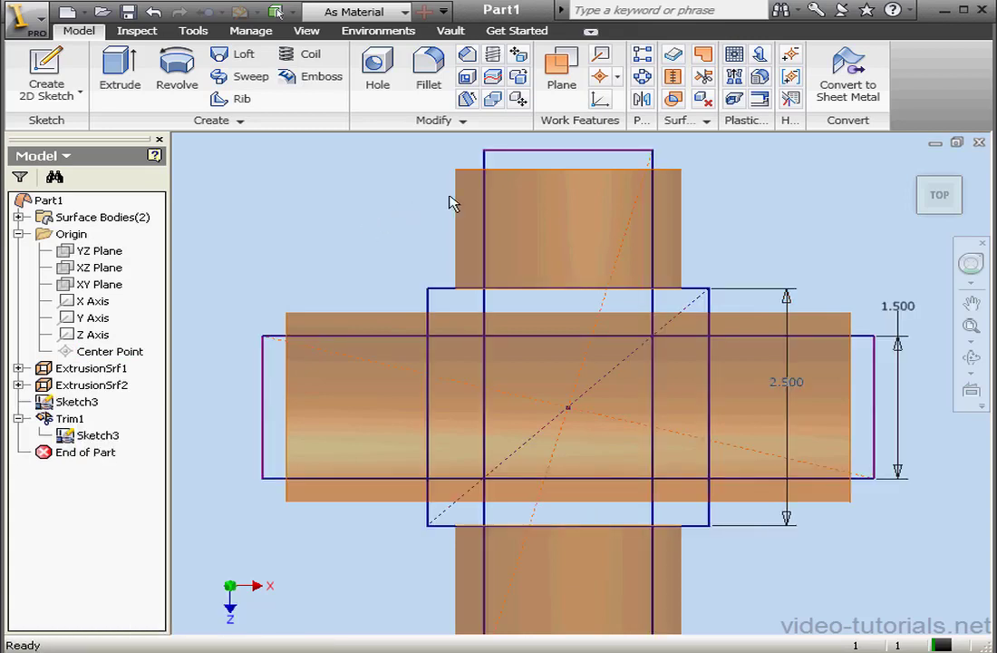
pyautogui.click(704, 76)
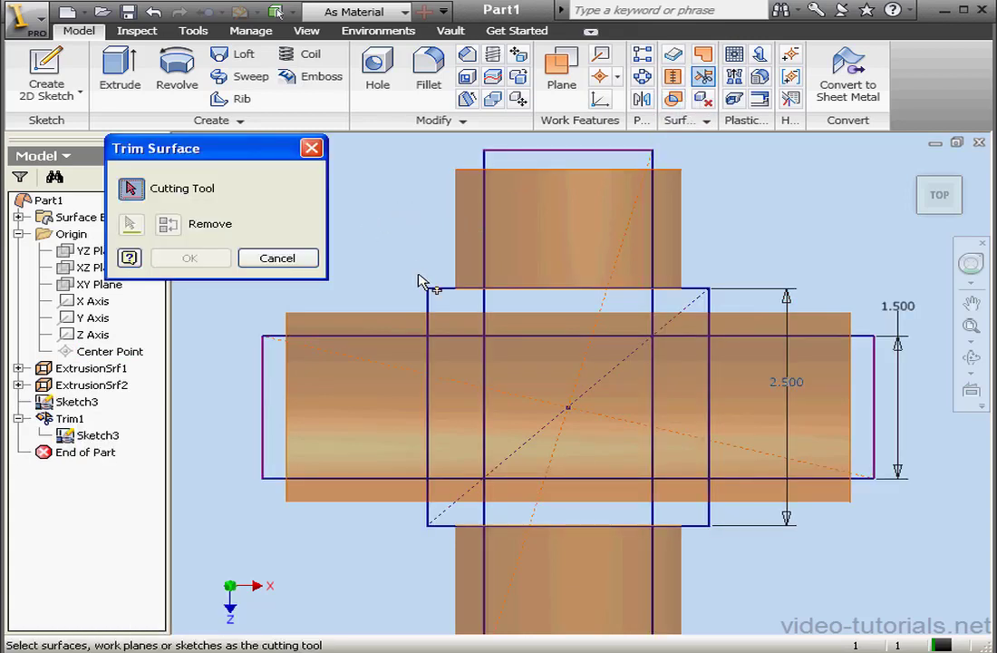
pyautogui.click(429, 301)
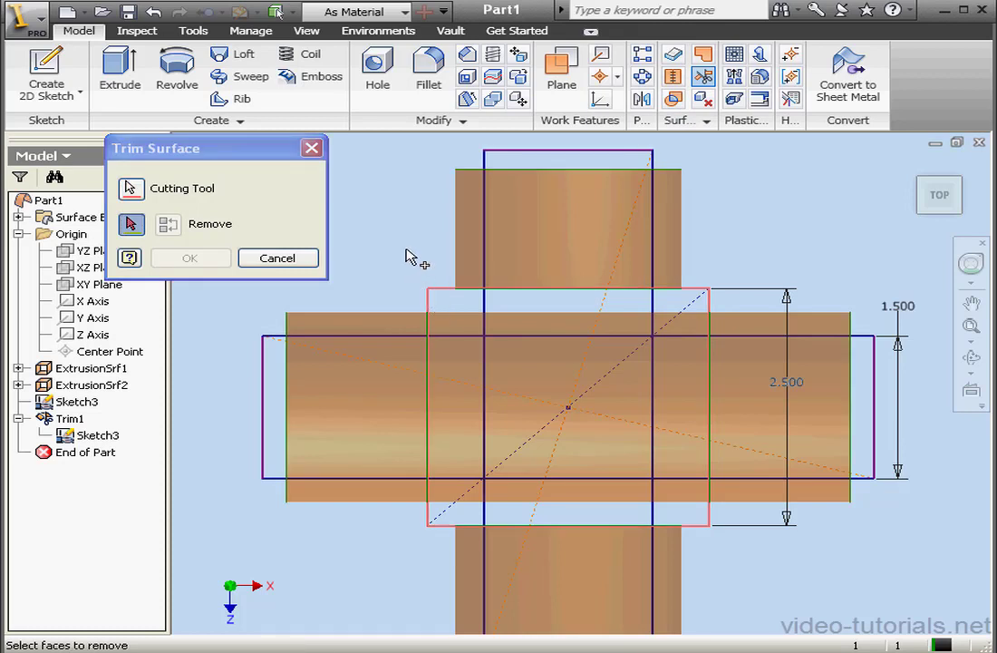
pyautogui.click(453, 394)
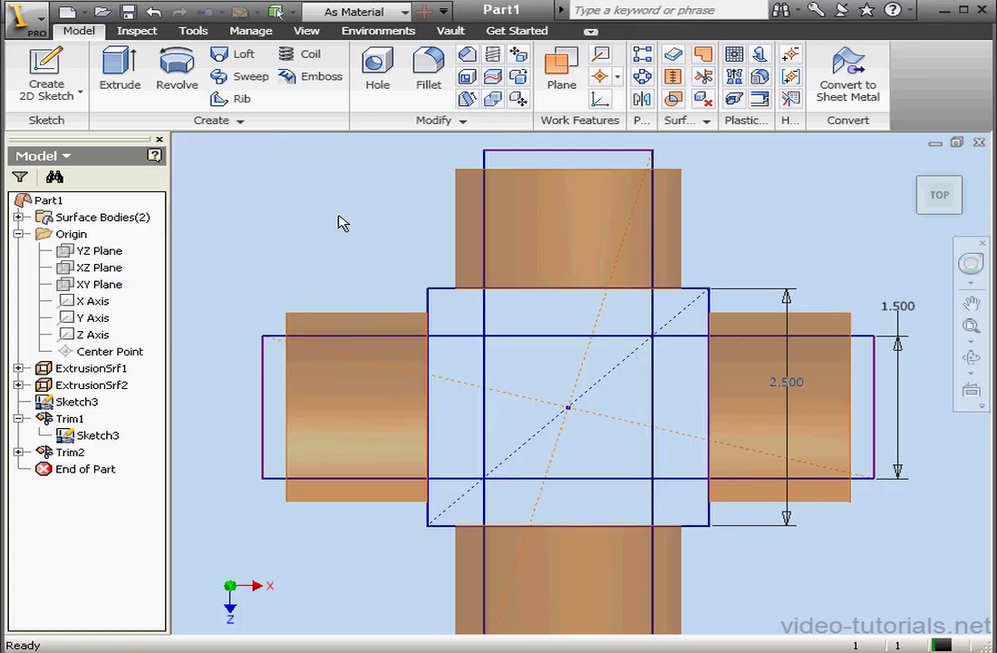
pyautogui.click(492, 76)
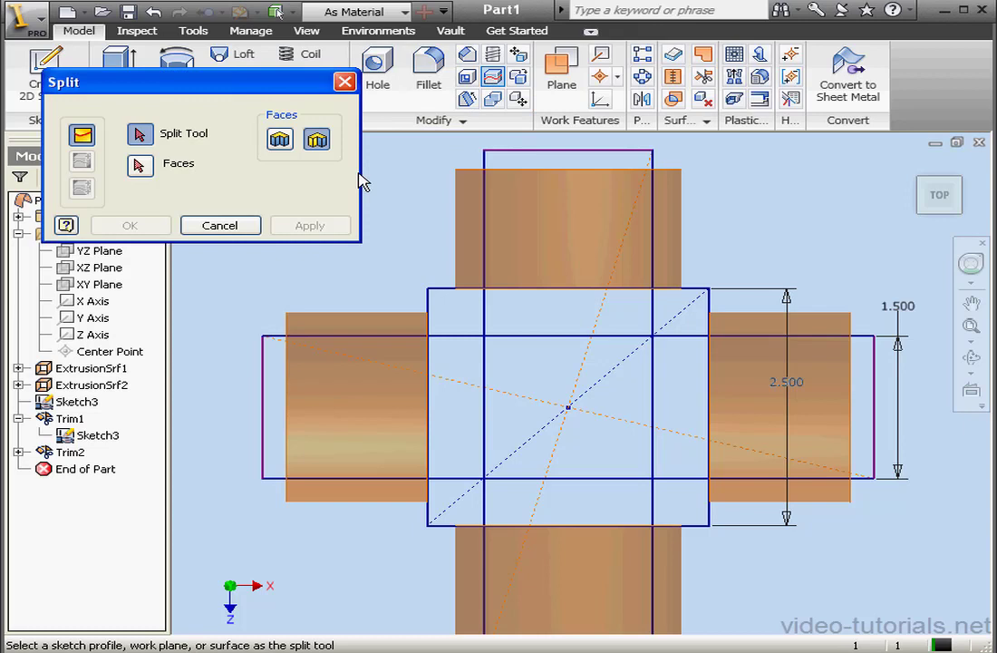
# Step: Split the top and bottom cylinder pieces along the tall rectangle
pyautogui.click(518, 161)
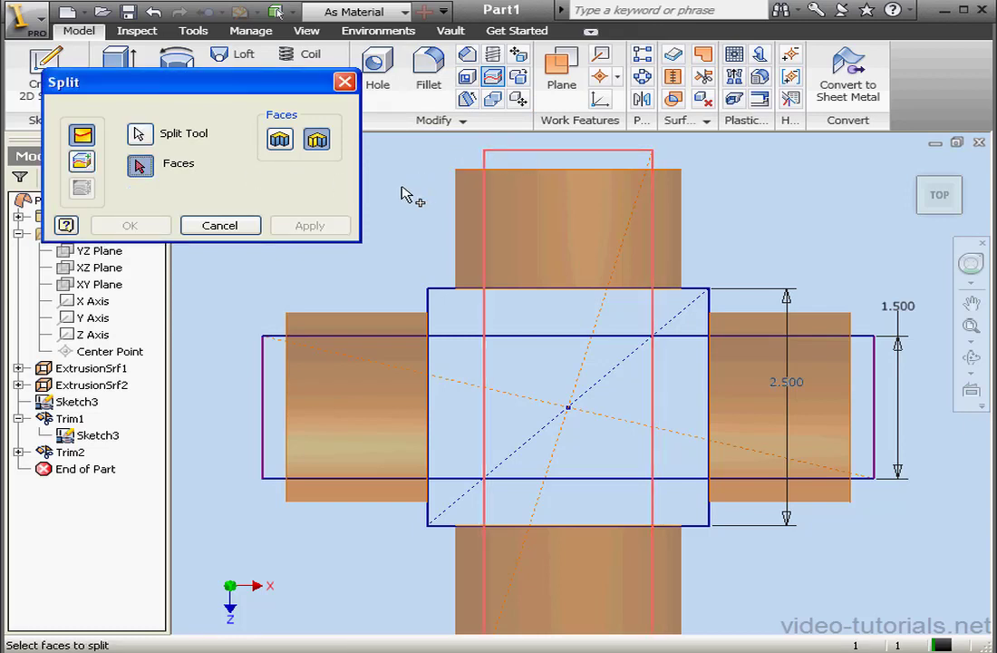
pyautogui.click(553, 228)
pyautogui.click(617, 571)
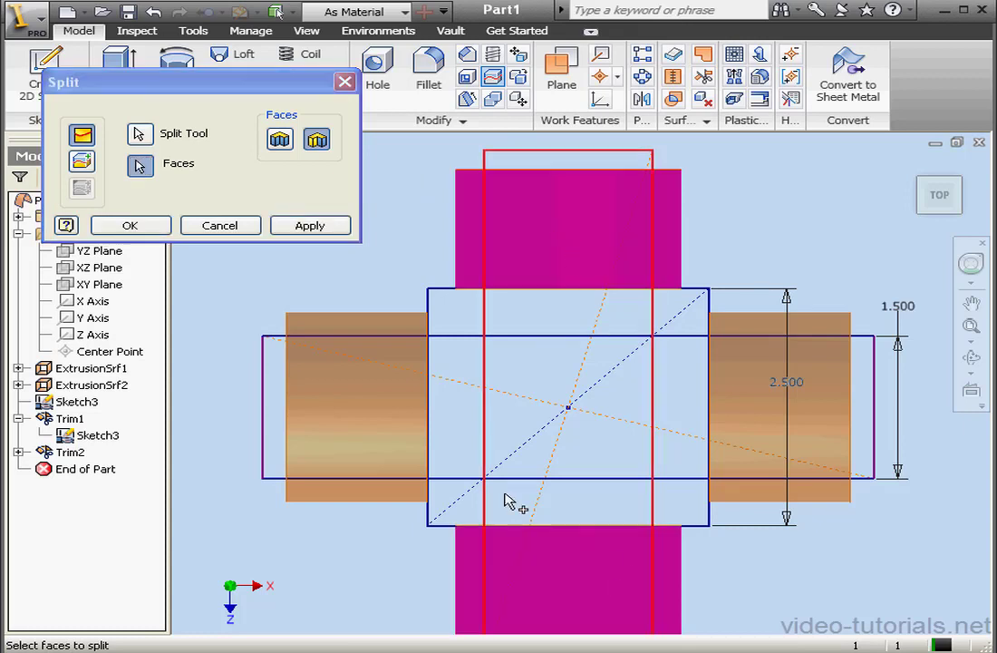
pyautogui.click(303, 225)
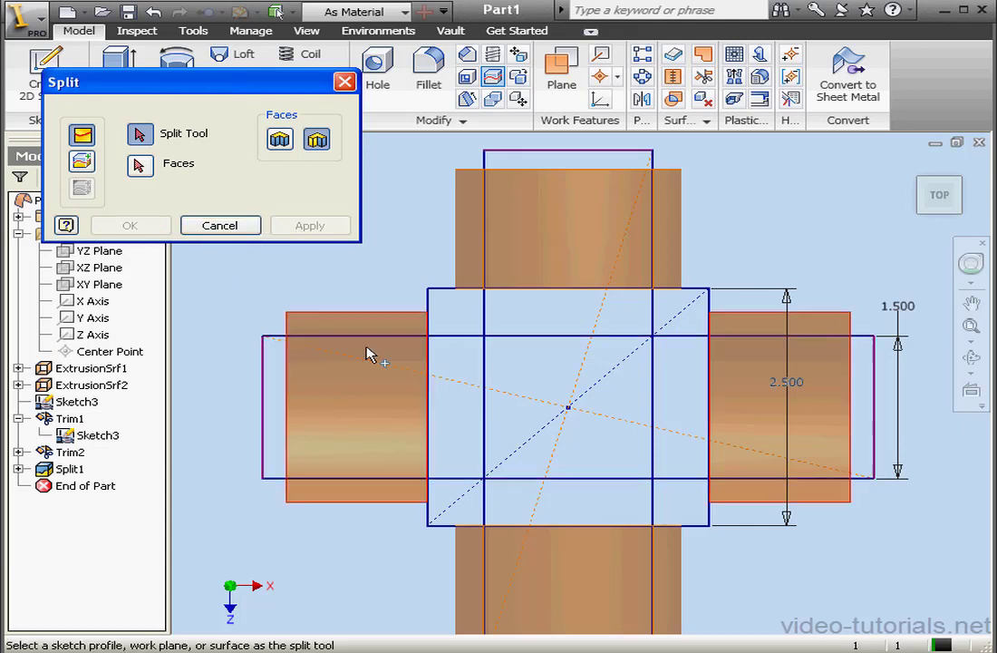
# Step: Split the left and right cylinder pieces along the wide rectangle
pyautogui.click(457, 344)
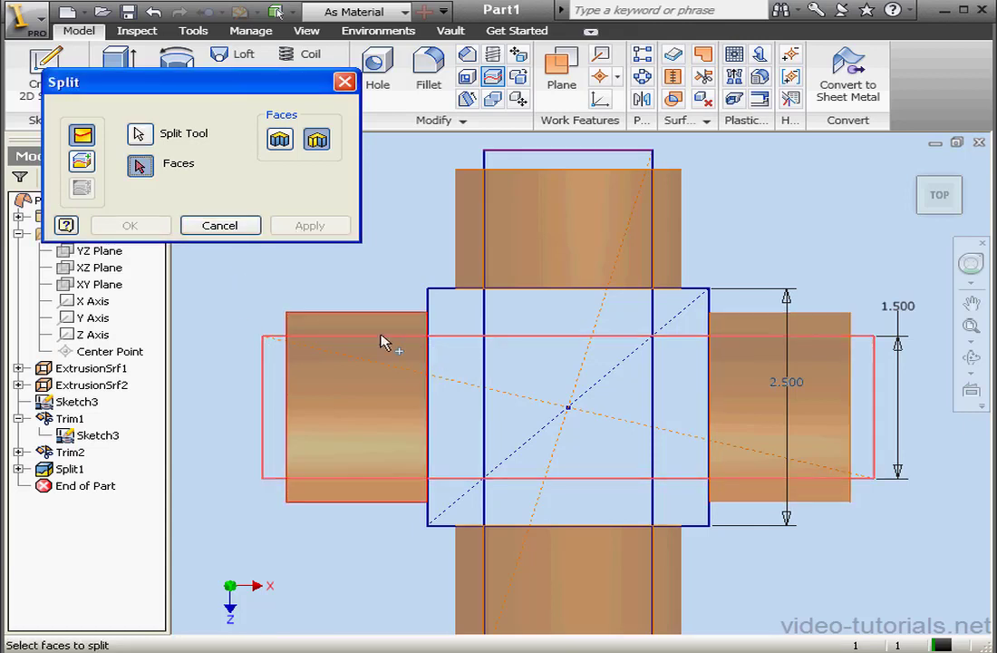
pyautogui.click(344, 395)
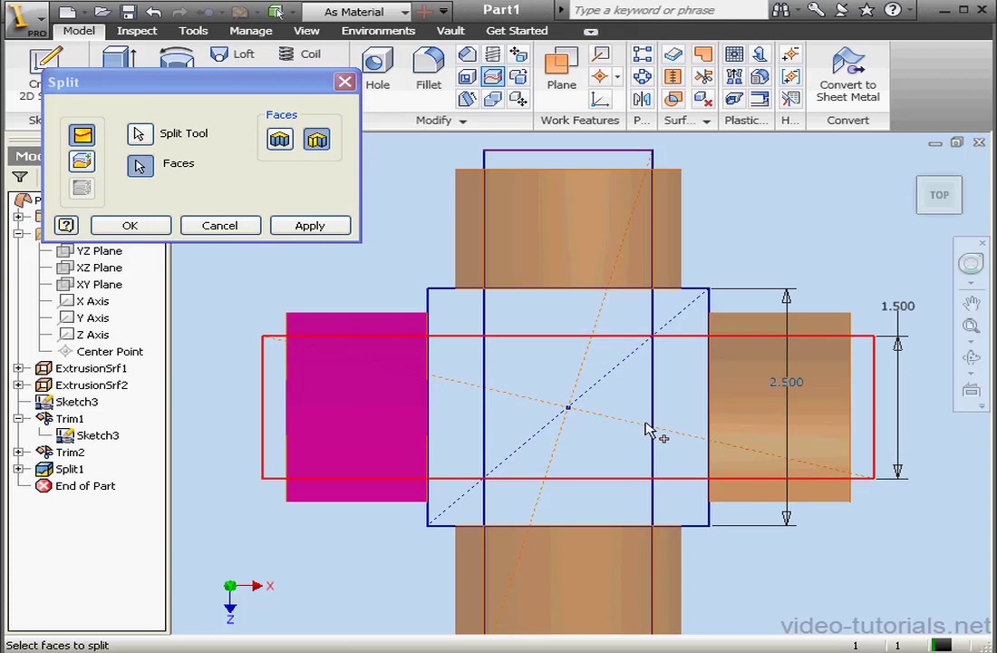
pyautogui.click(774, 422)
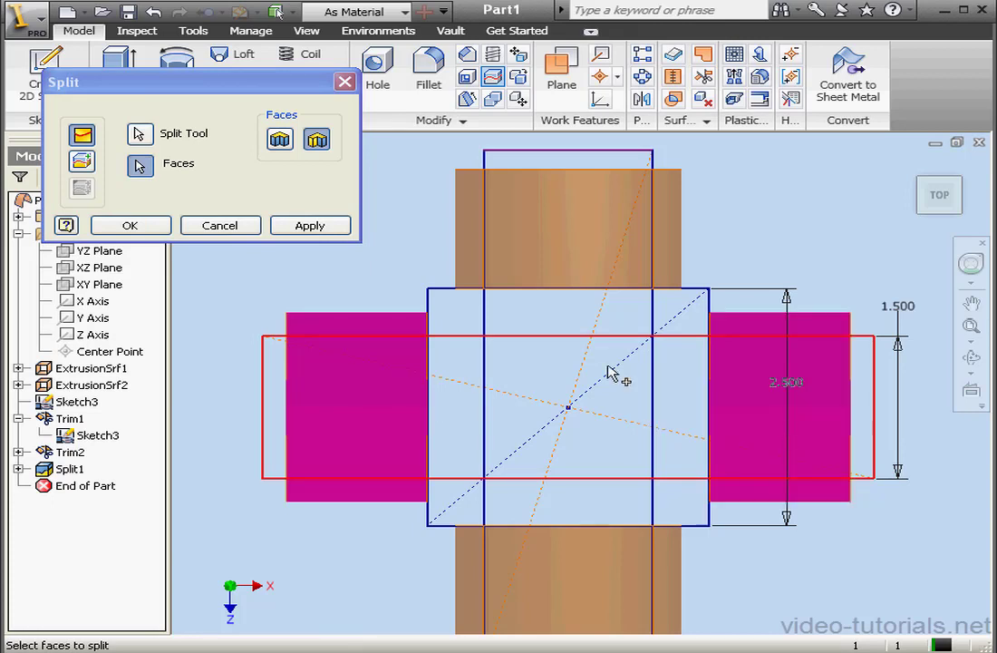
pyautogui.click(313, 228)
pyautogui.click(221, 225)
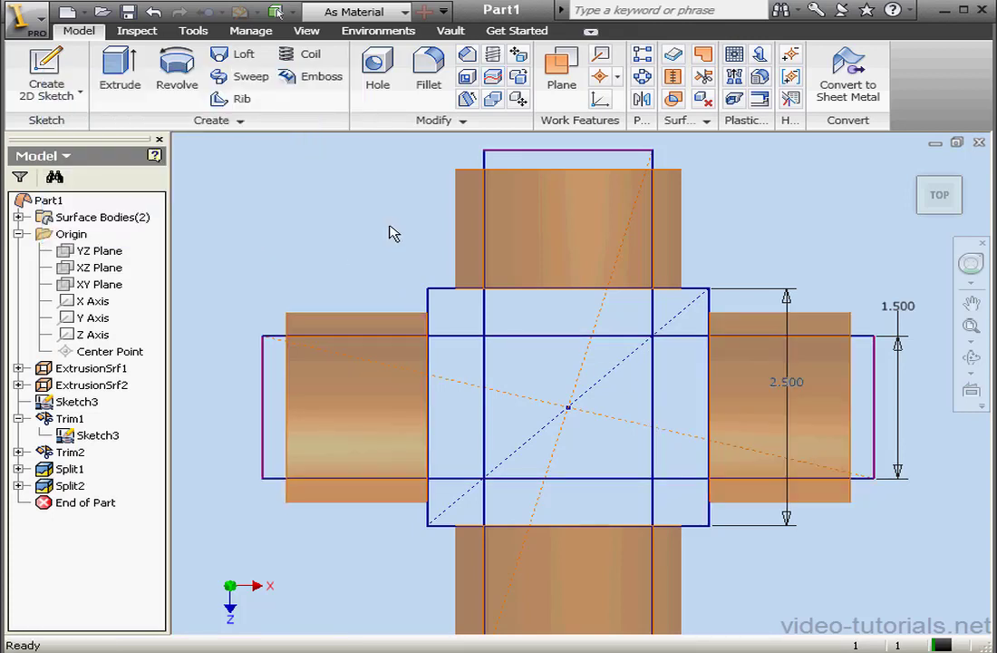
# Step: Hide Sketch3 and return to the isometric home view of the four split pieces
pyautogui.click(95, 435)
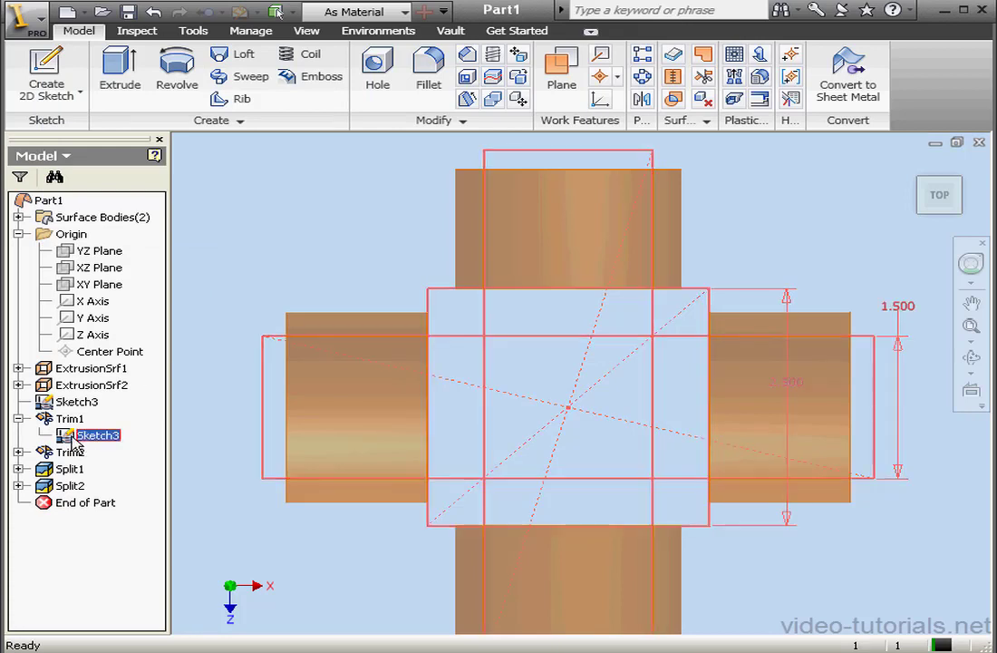
pyautogui.rightClick(95, 436)
pyautogui.click(118, 650)
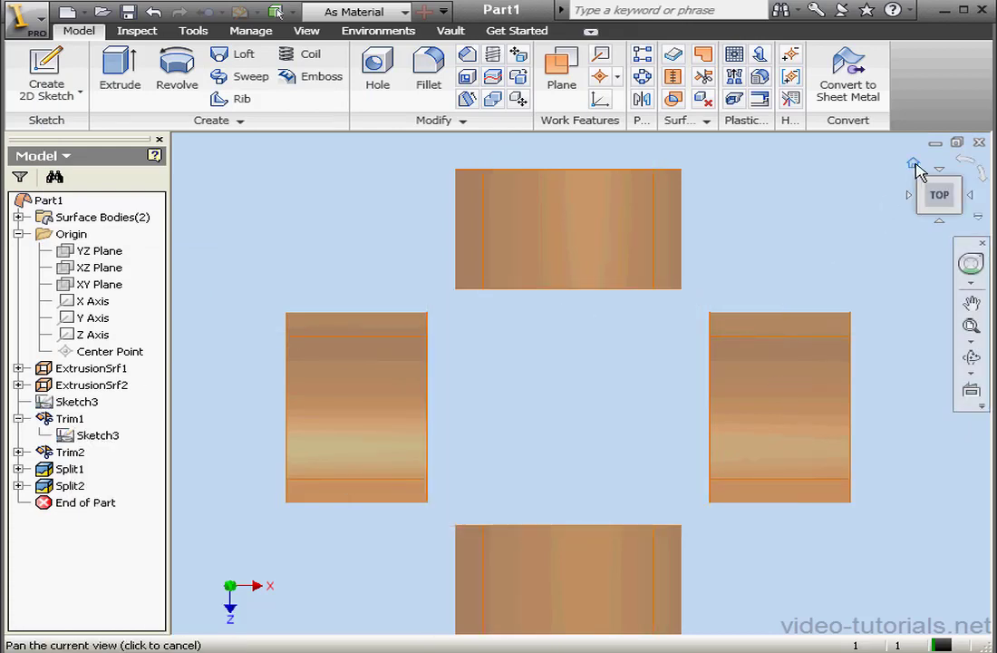
pyautogui.click(913, 162)
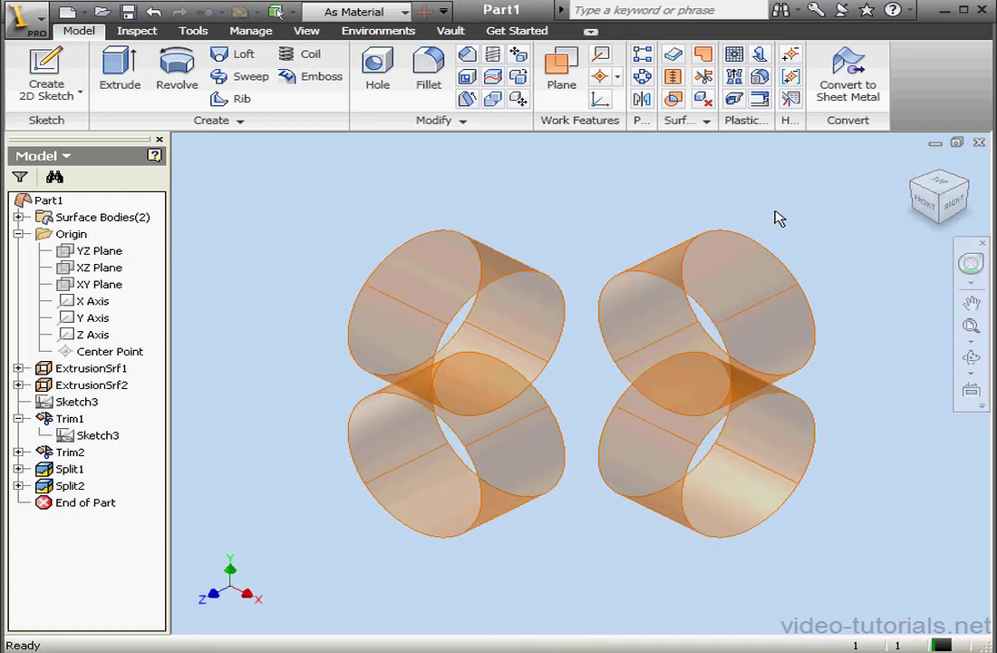